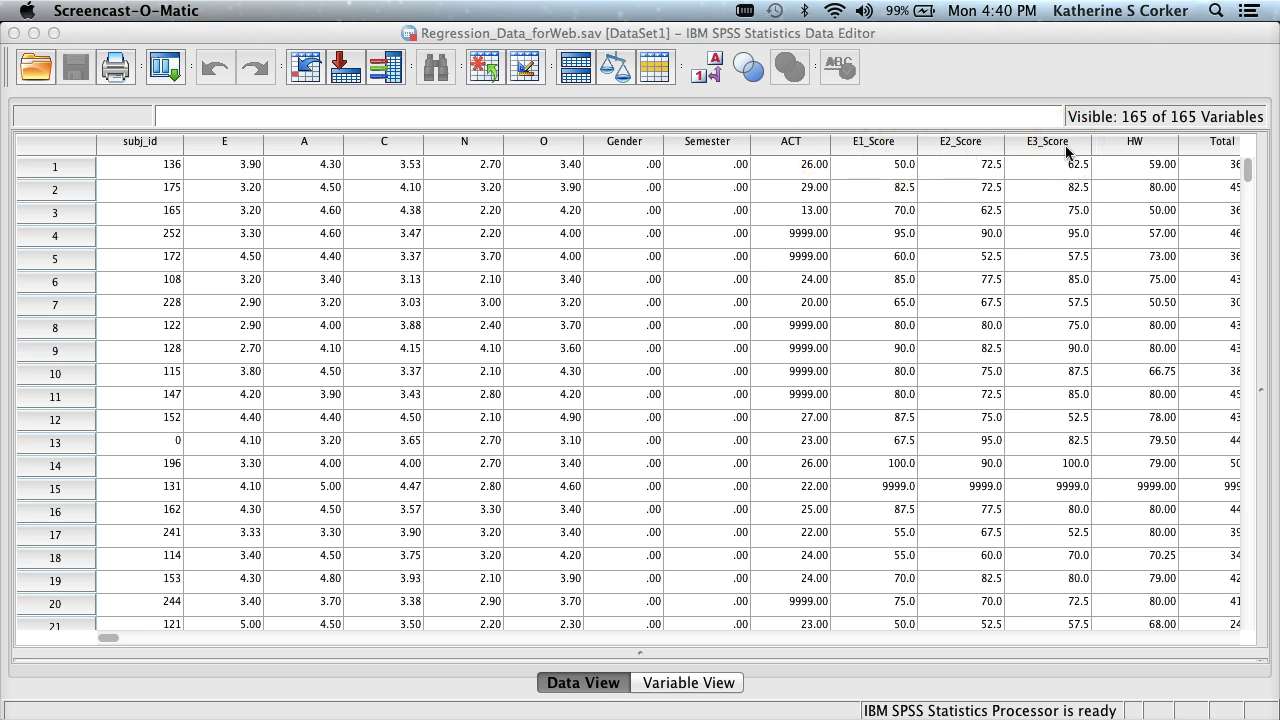
Start a bivariate correlation analysis and reset its settings to the defaults
click(1056, 50)
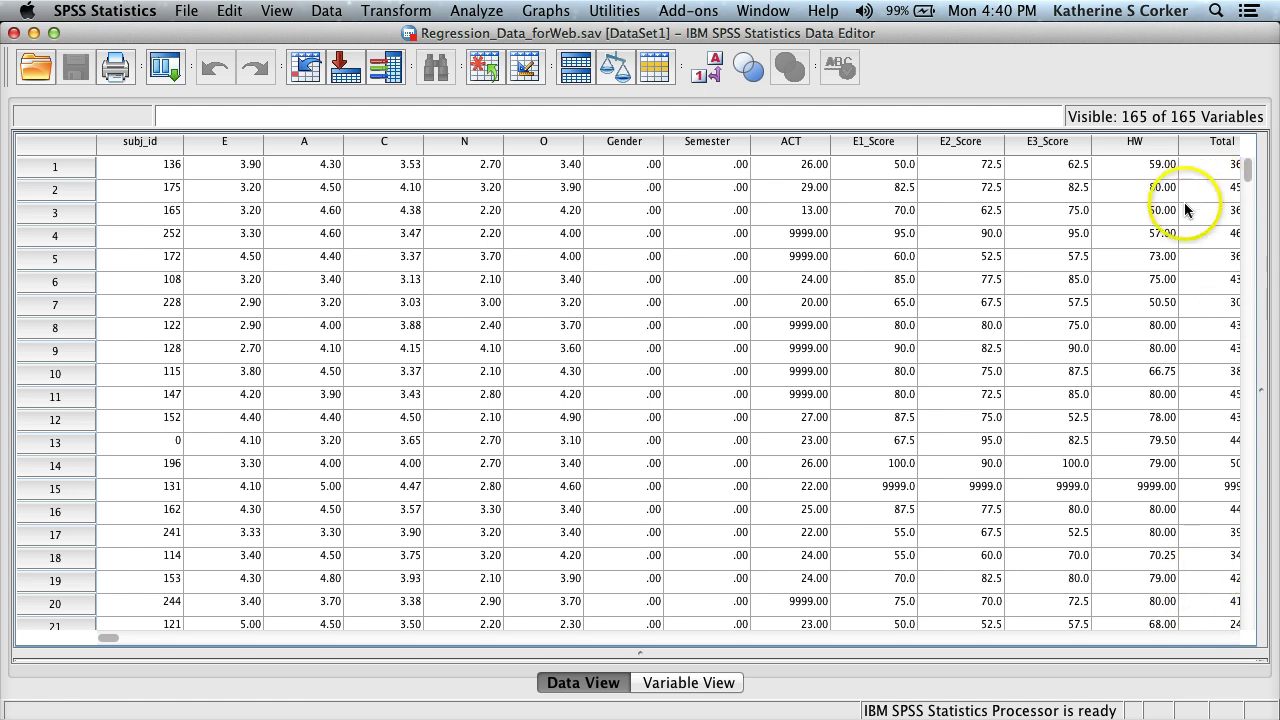
scroll(1081, 340, right, 5)
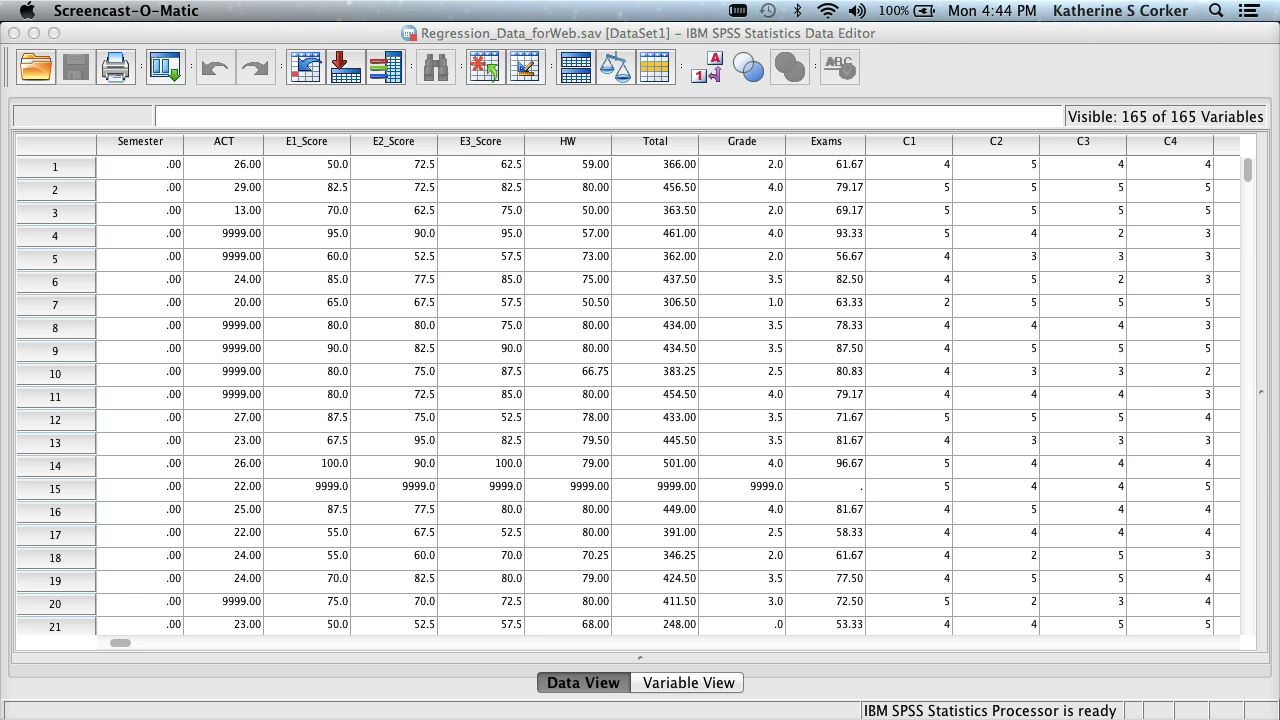
click(380, 45)
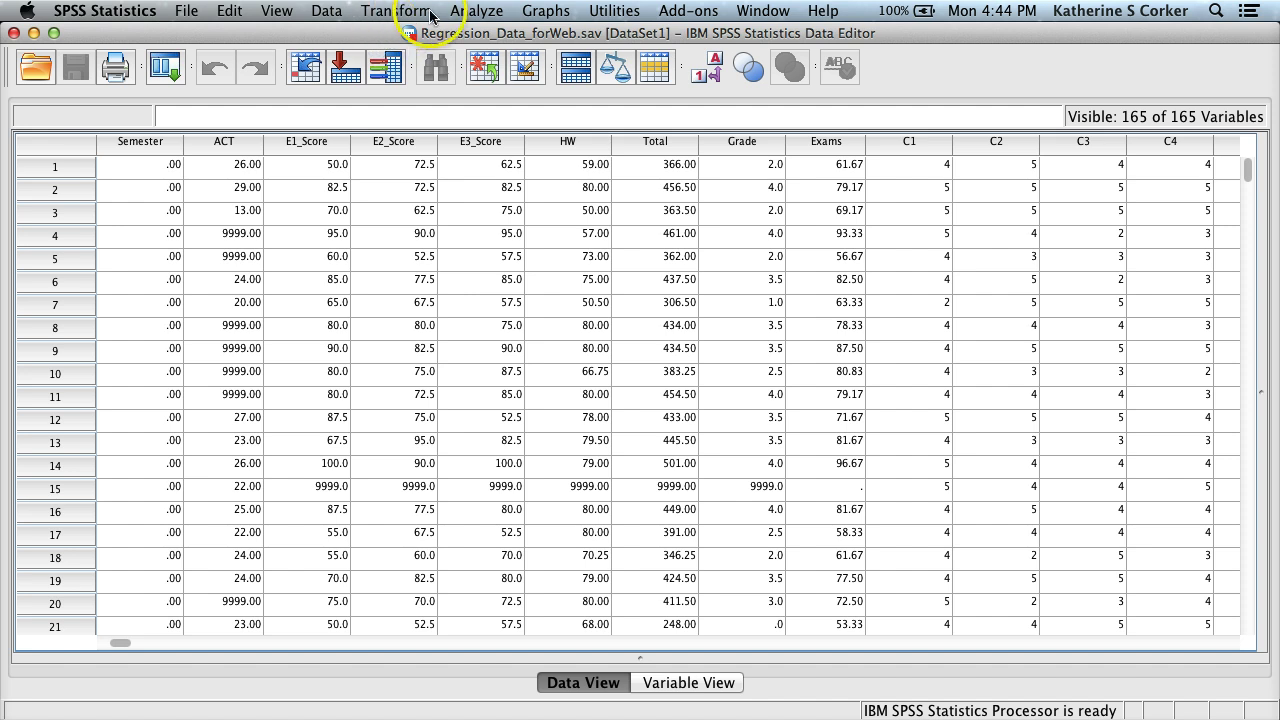
click(475, 12)
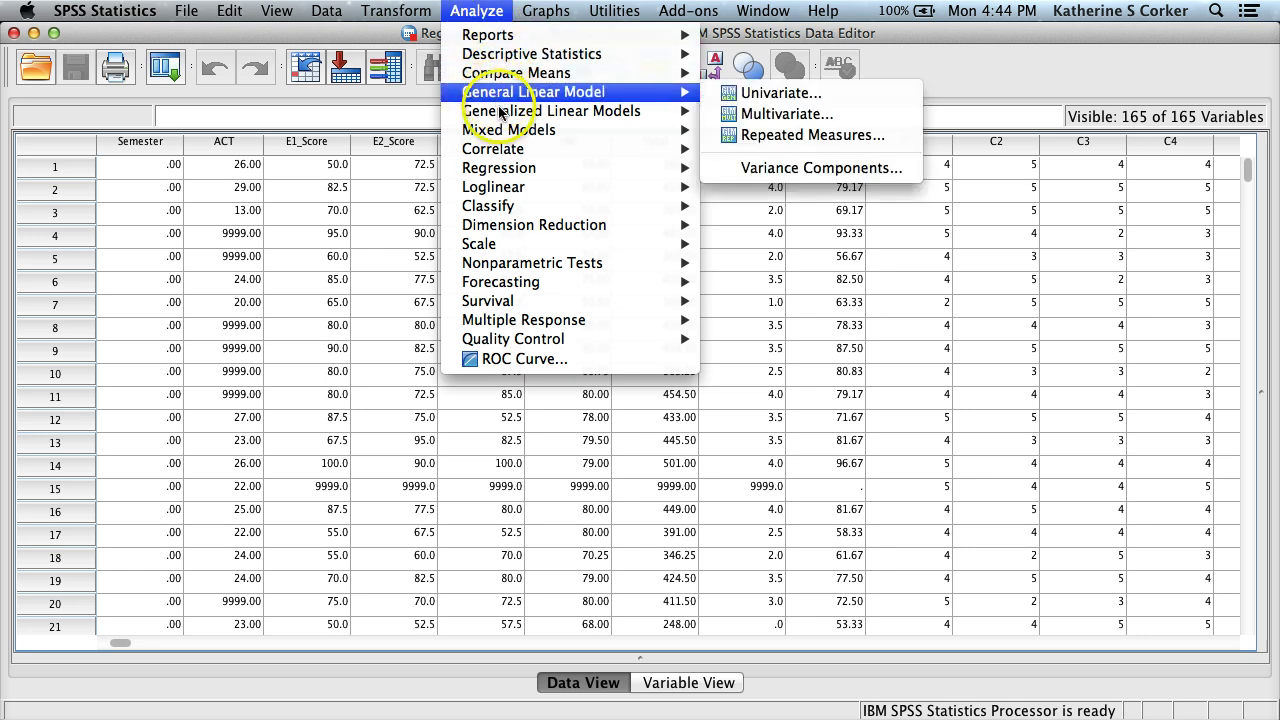
mouse_move(520, 155)
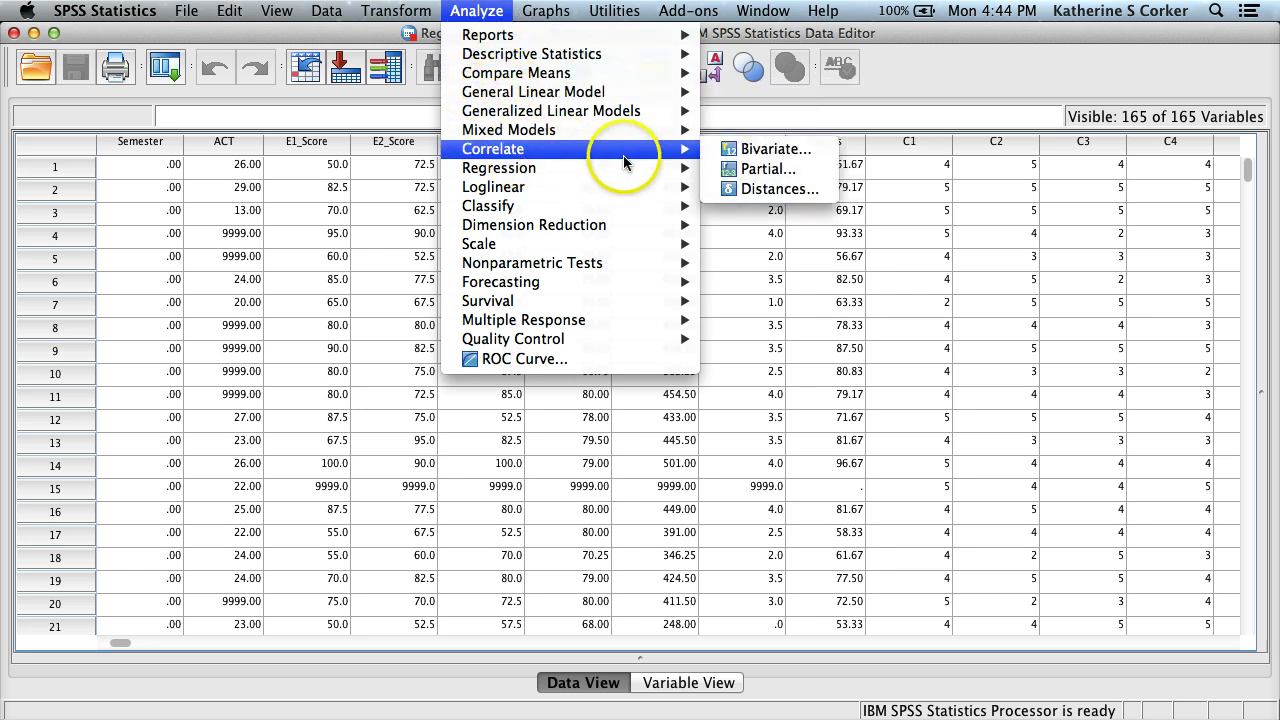
click(766, 152)
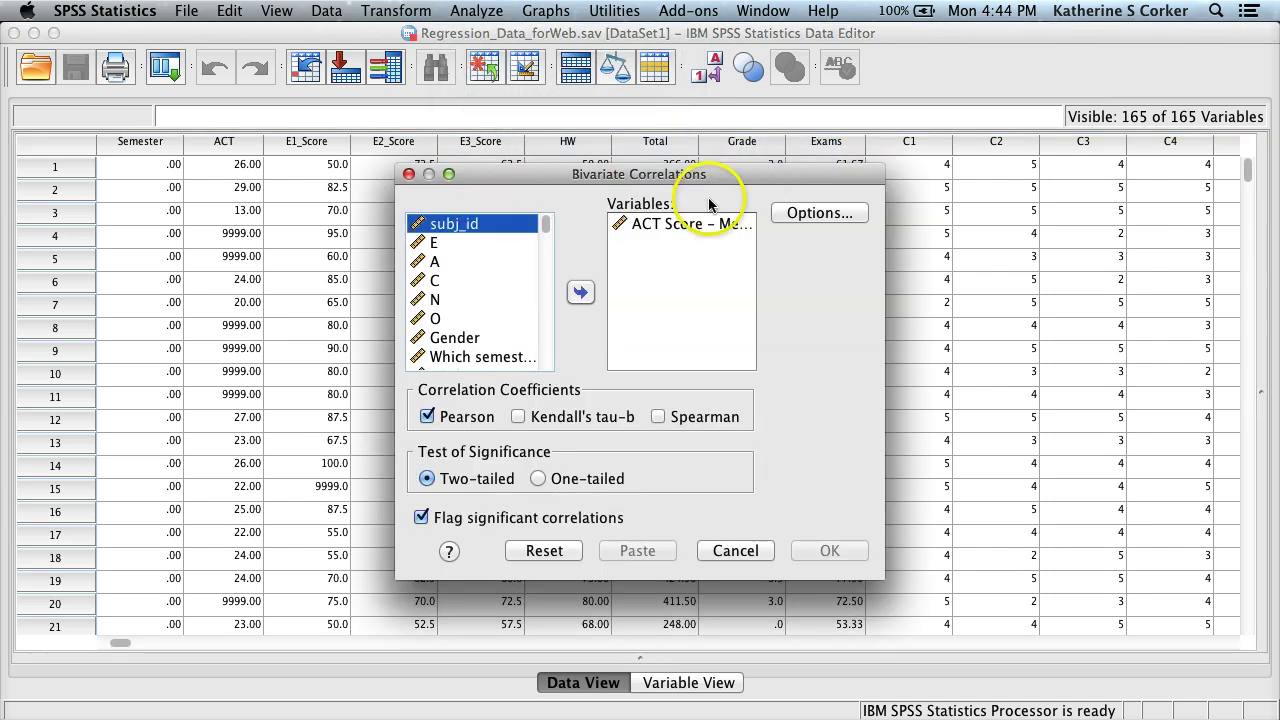
click(538, 549)
Add the five personality variables E, A, C, N and O to the correlation analysis
click(489, 243)
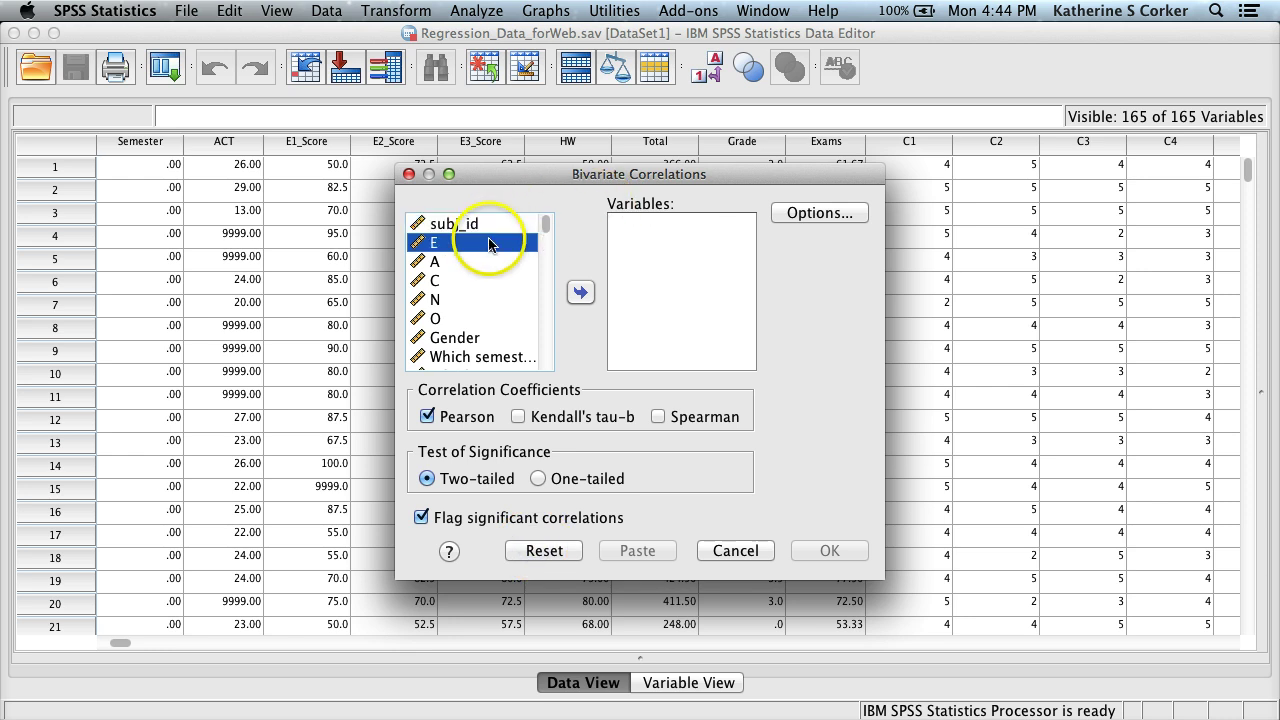
super+click(480, 299)
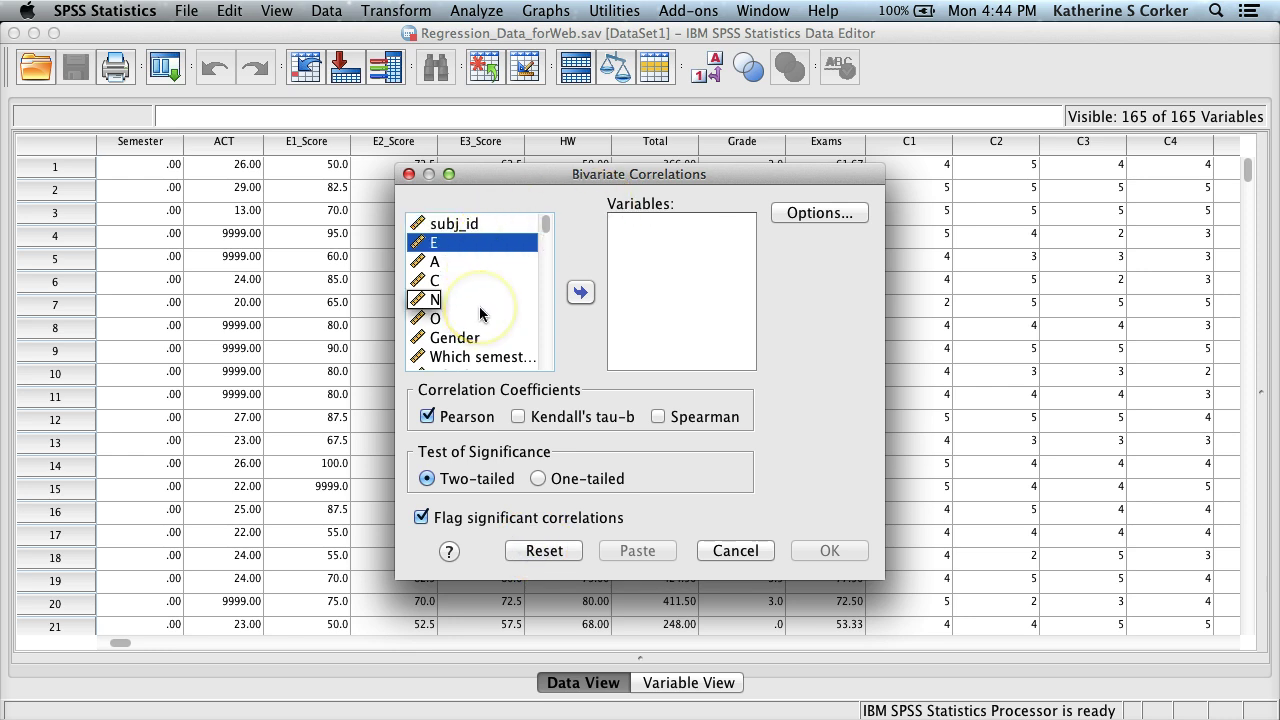
shift+click(480, 318)
click(579, 295)
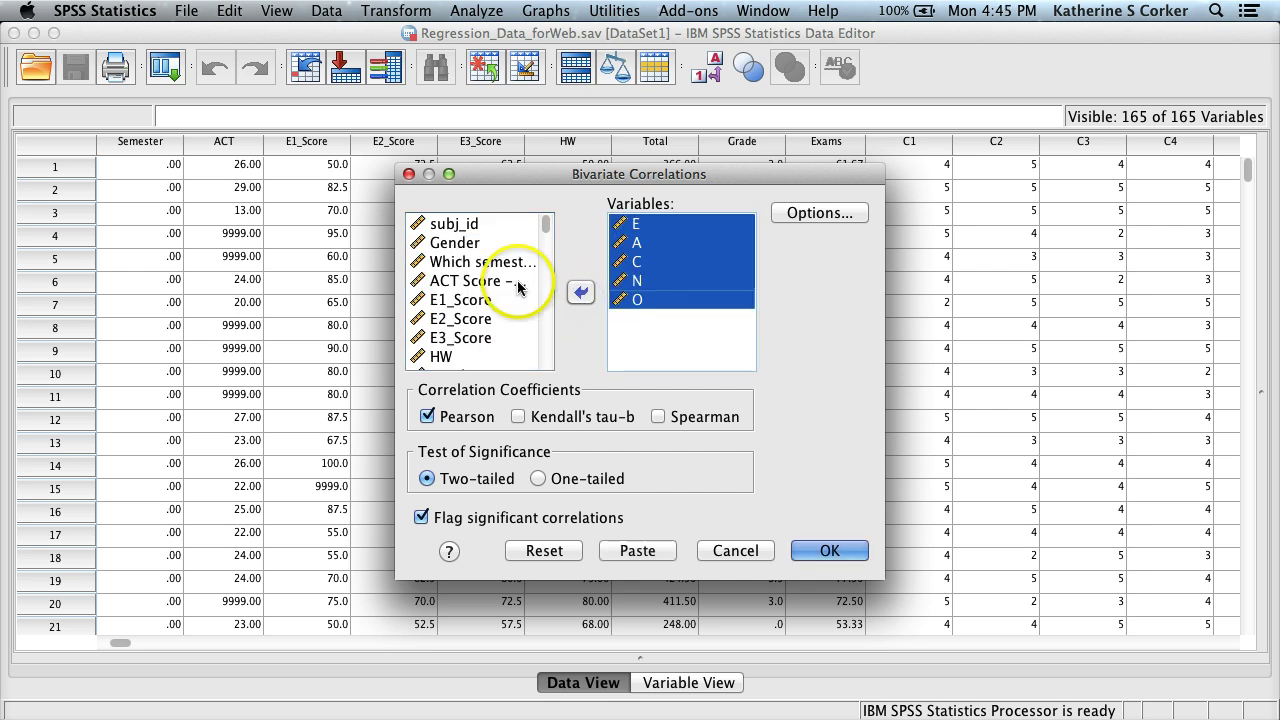
Add ACT Score and Exams to the correlation variables and run the two-tailed Pearson correlations
click(505, 281)
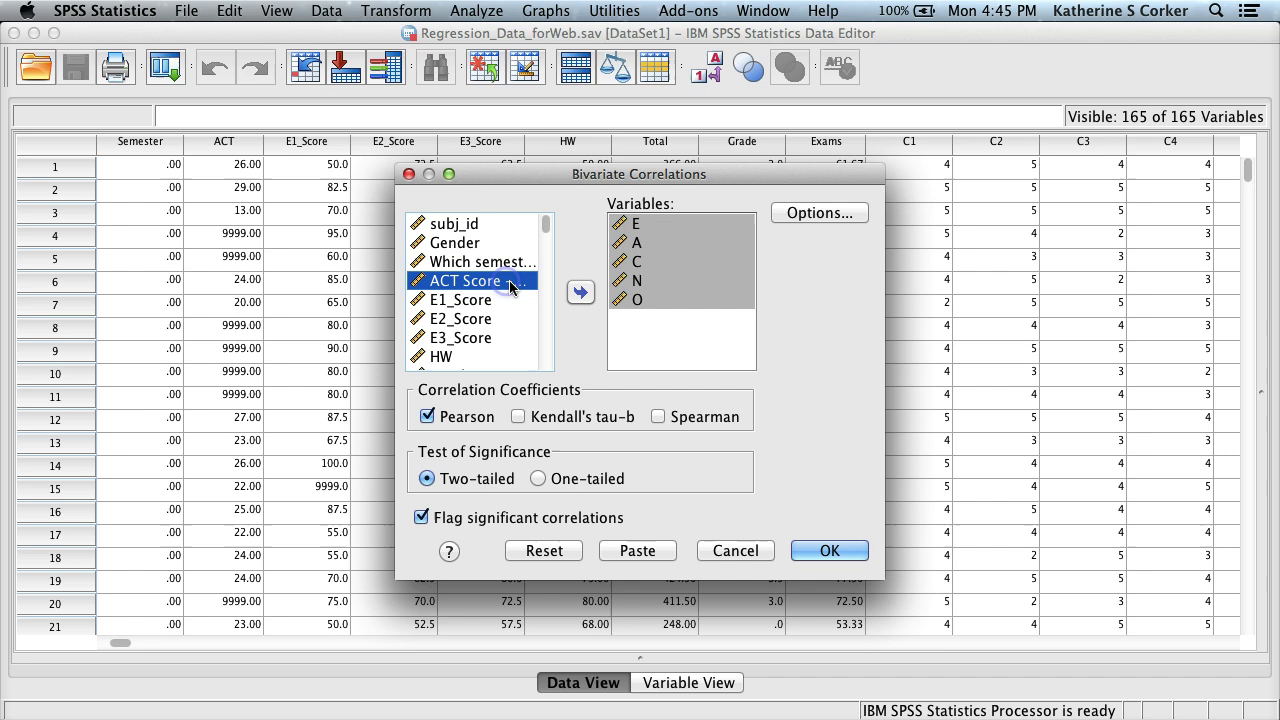
click(574, 298)
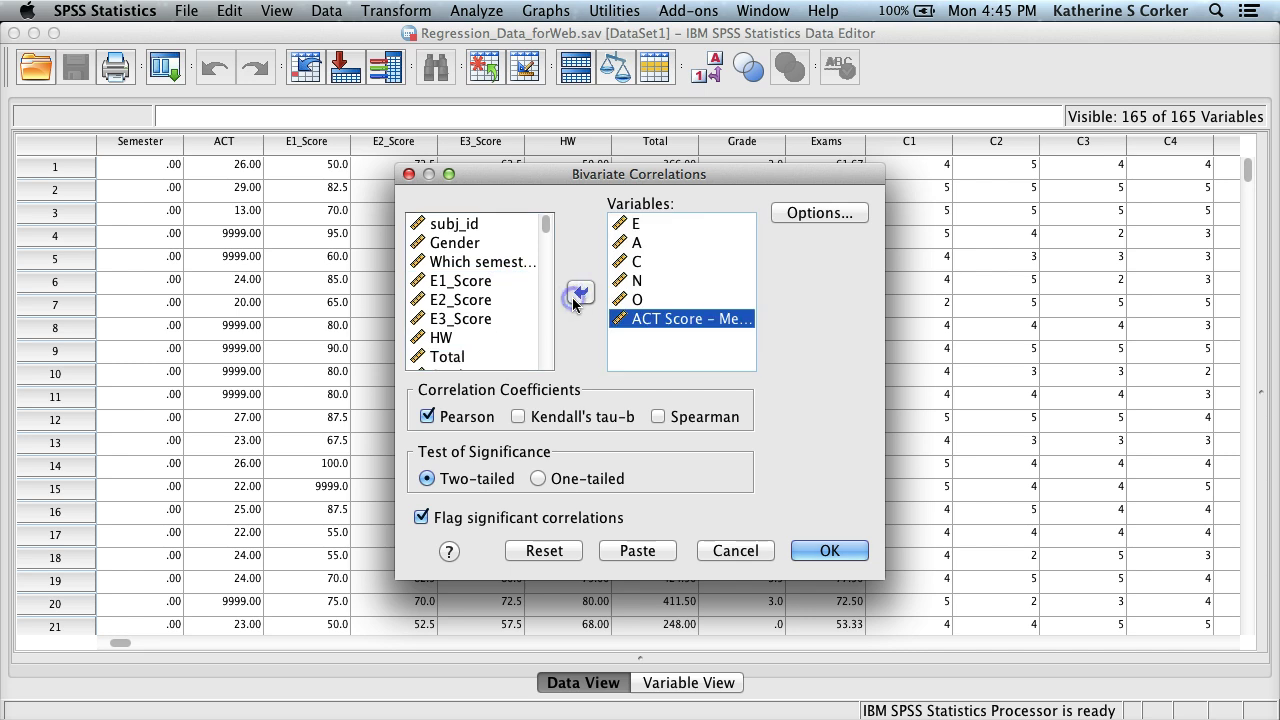
click(549, 352)
click(469, 245)
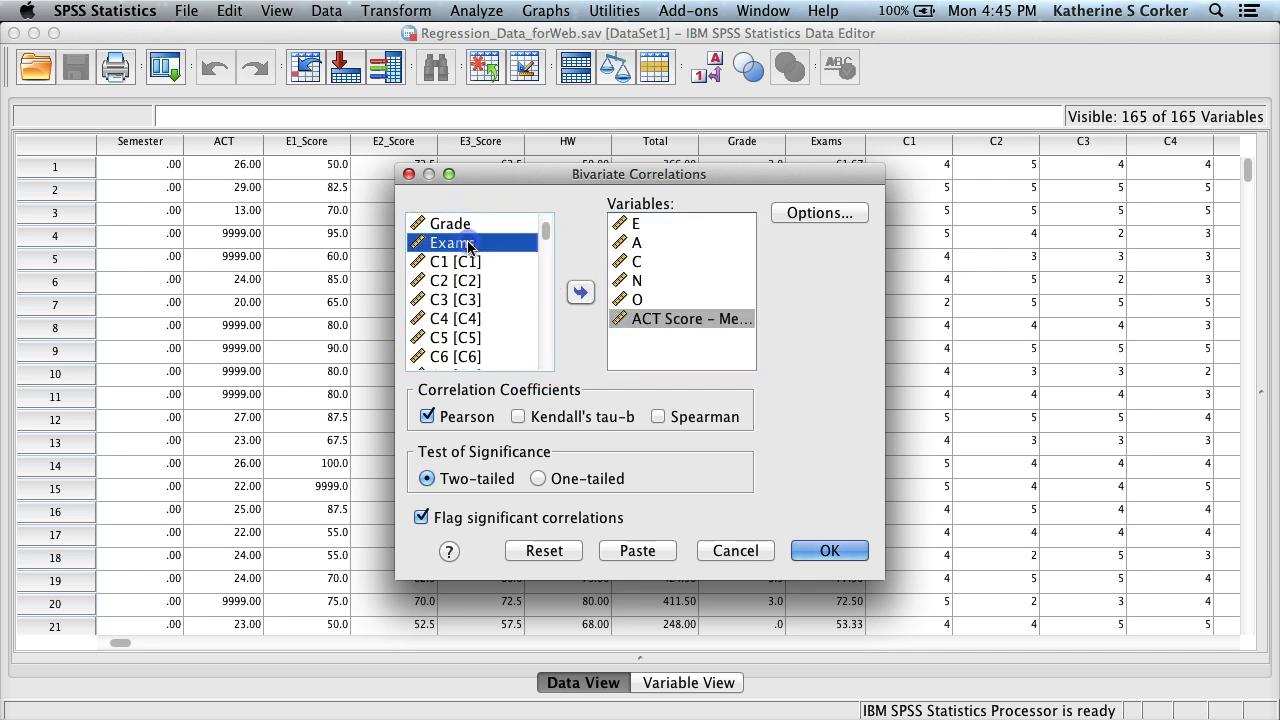
click(583, 293)
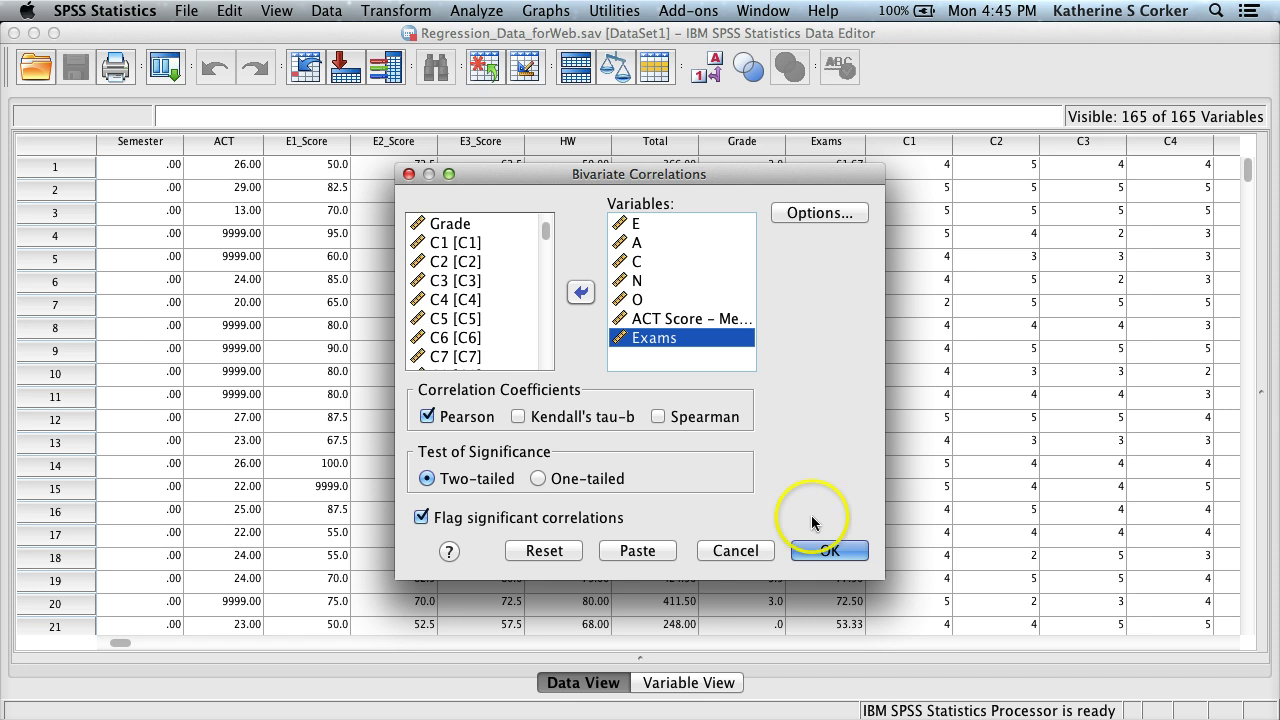
click(829, 550)
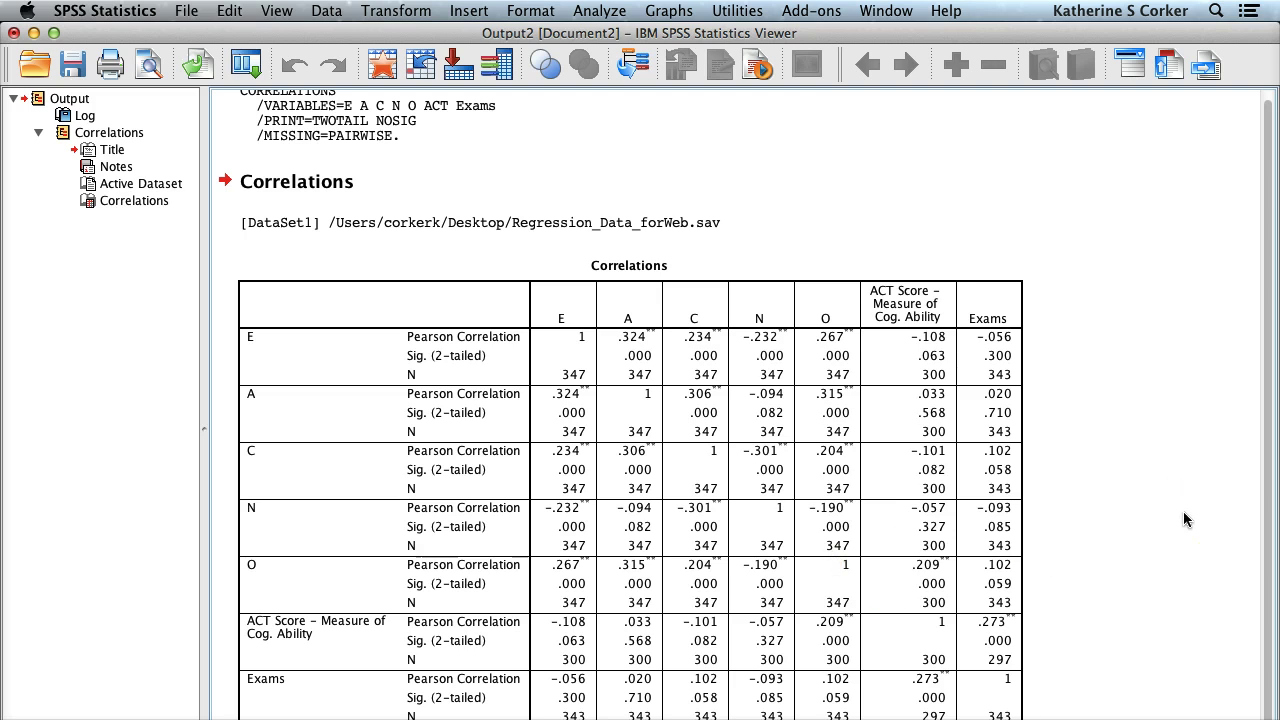
Examine the correlation matrix for the coefficients, significance values and sample sizes relating each predictor to Exams
scroll(1183, 511, down, 1)
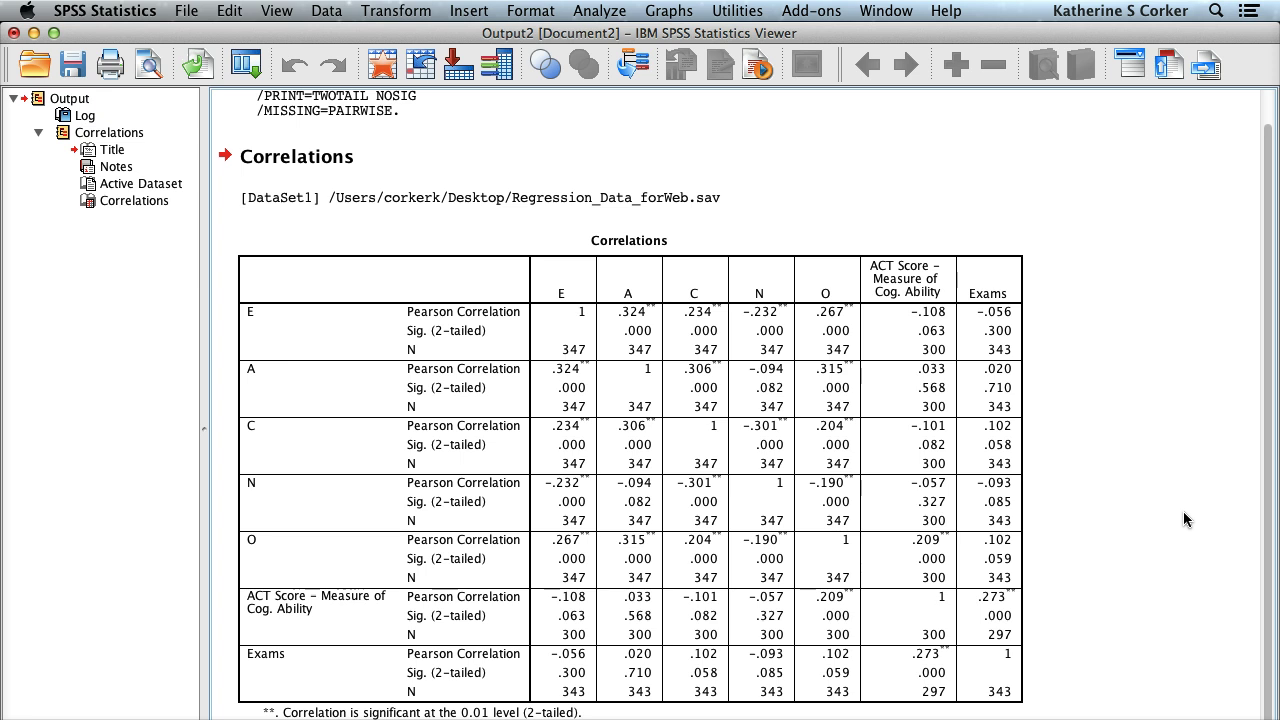
click(730, 693)
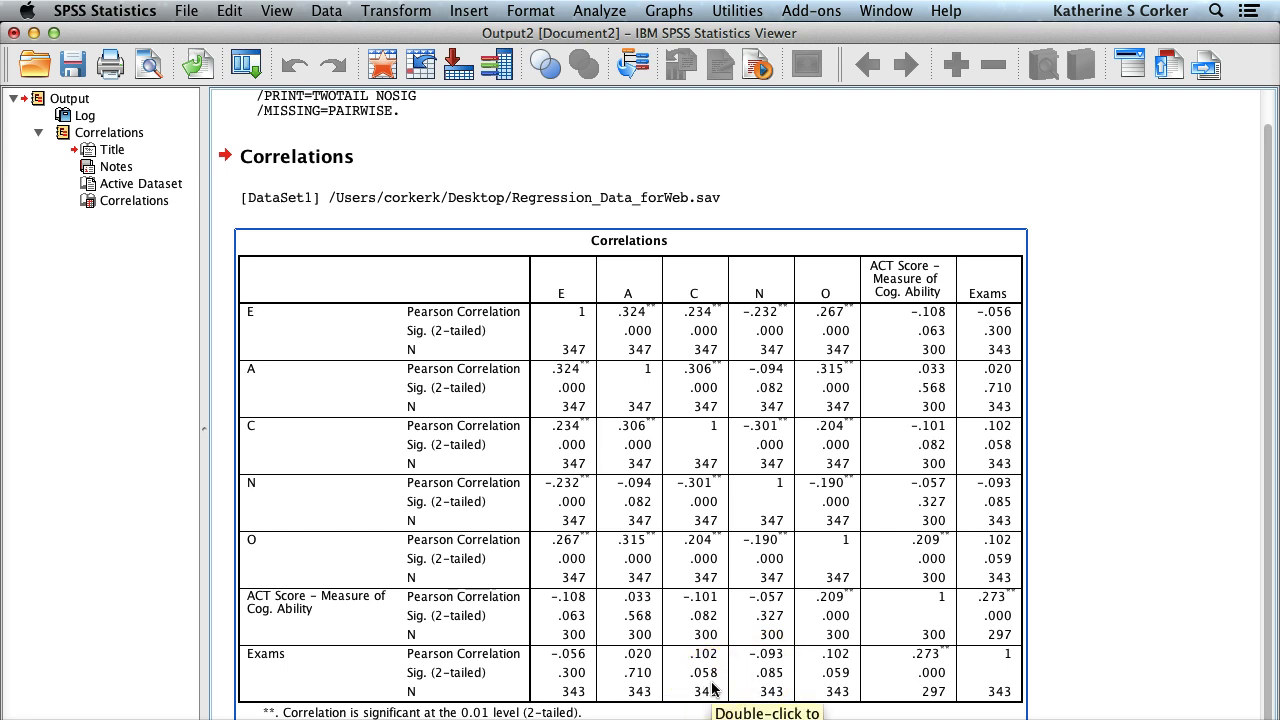
click(271, 695)
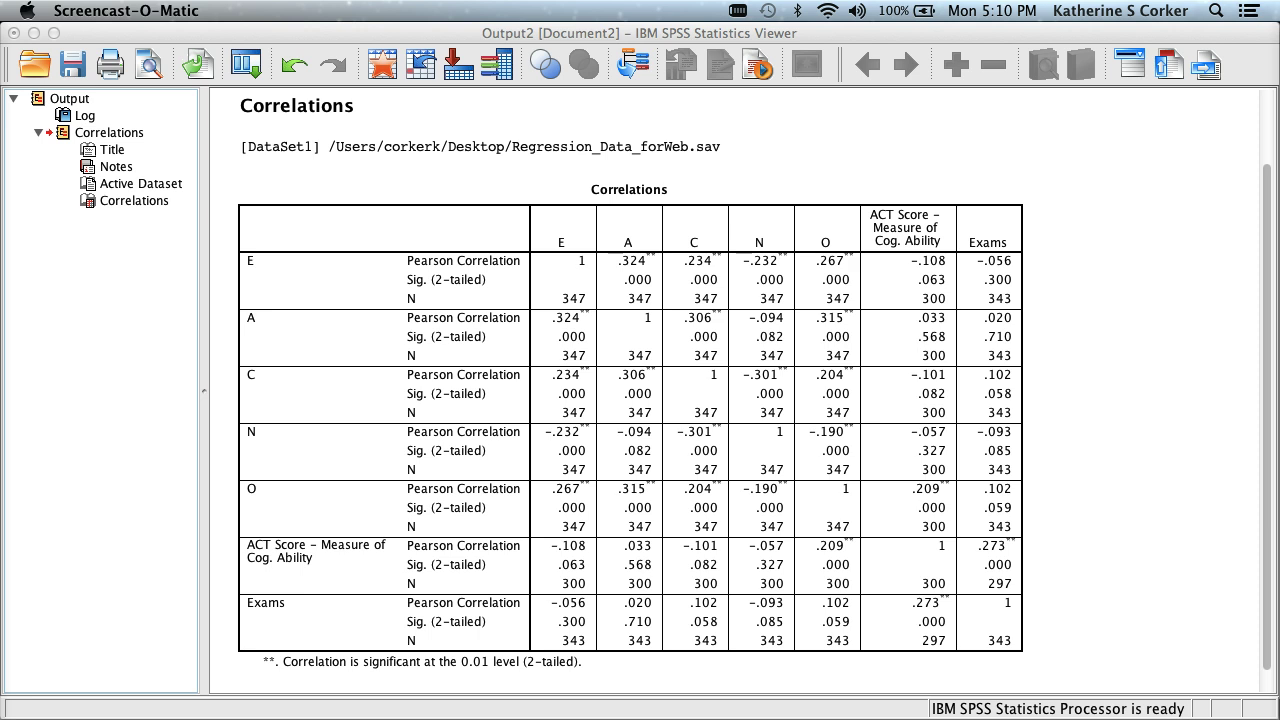
Start a linear regression analysis and reset its previous variable and block settings
click(592, 149)
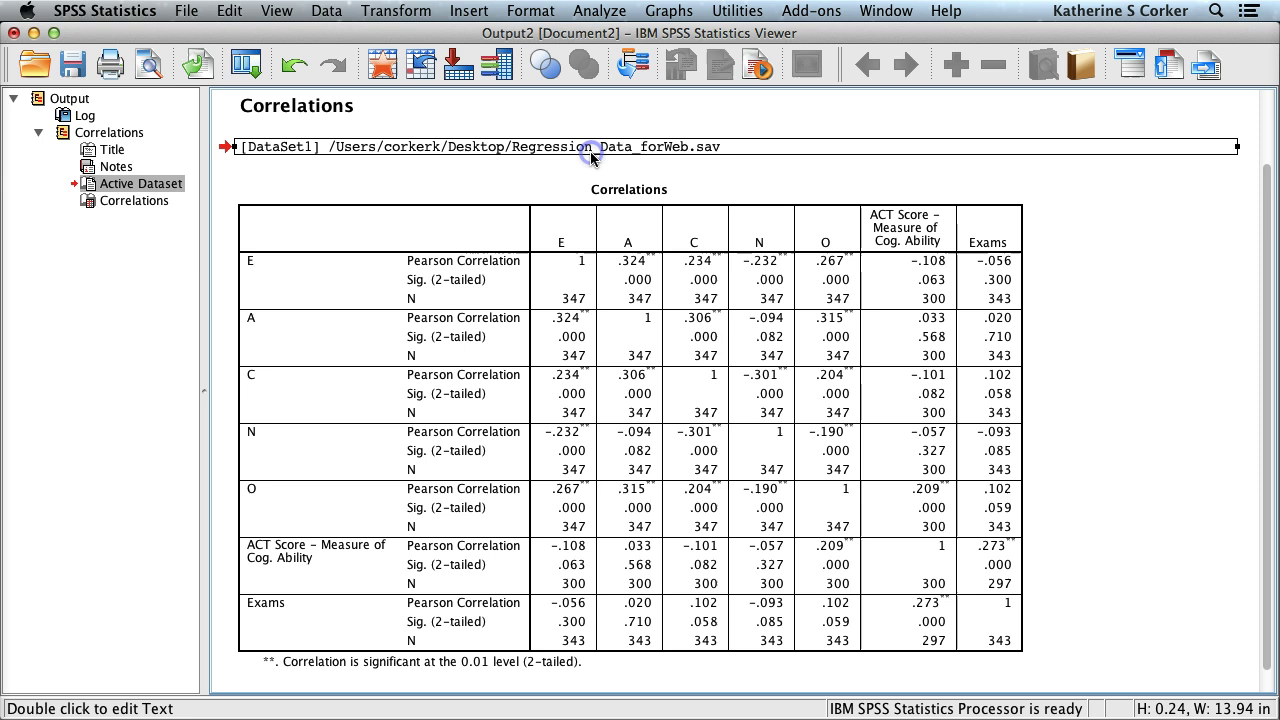
click(598, 12)
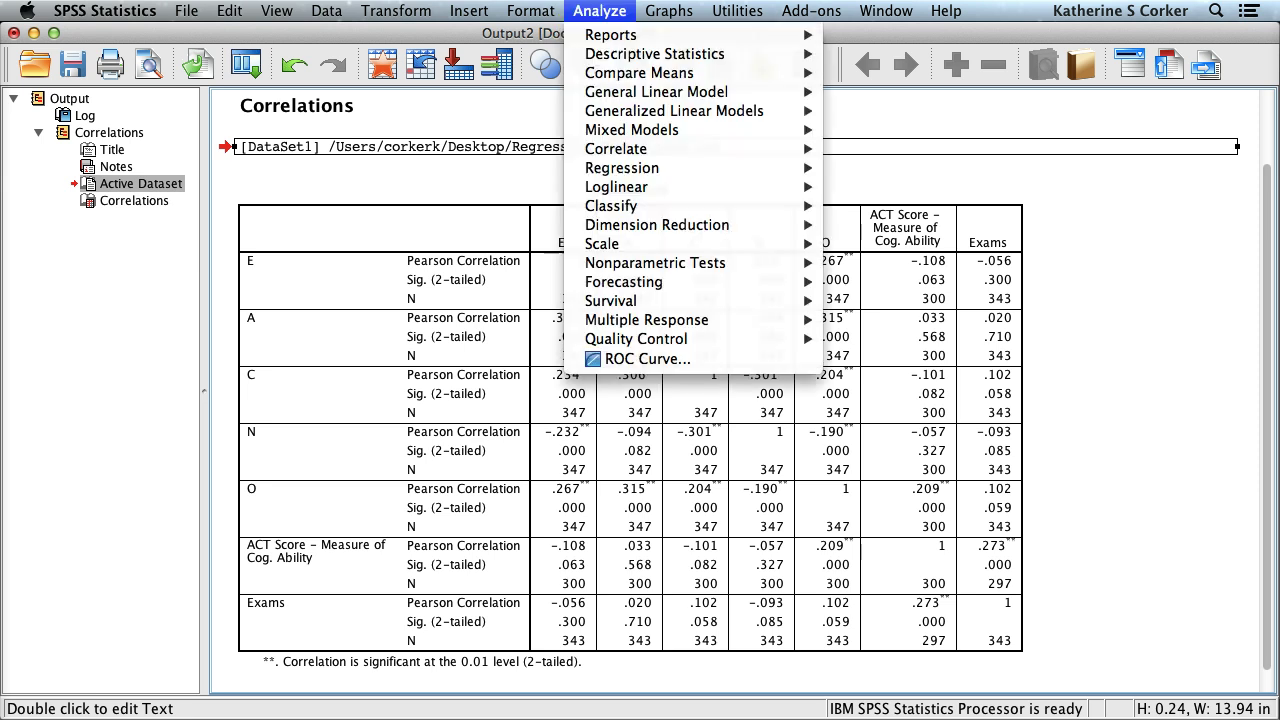
click(732, 168)
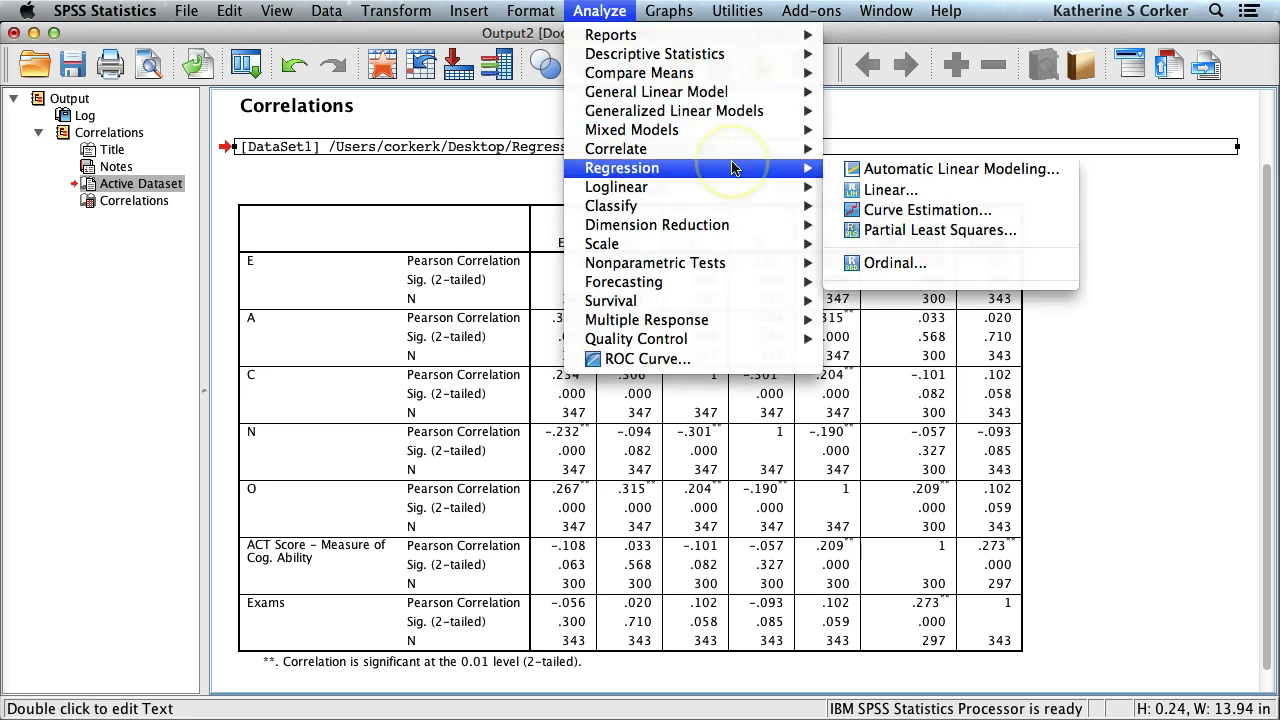
click(866, 192)
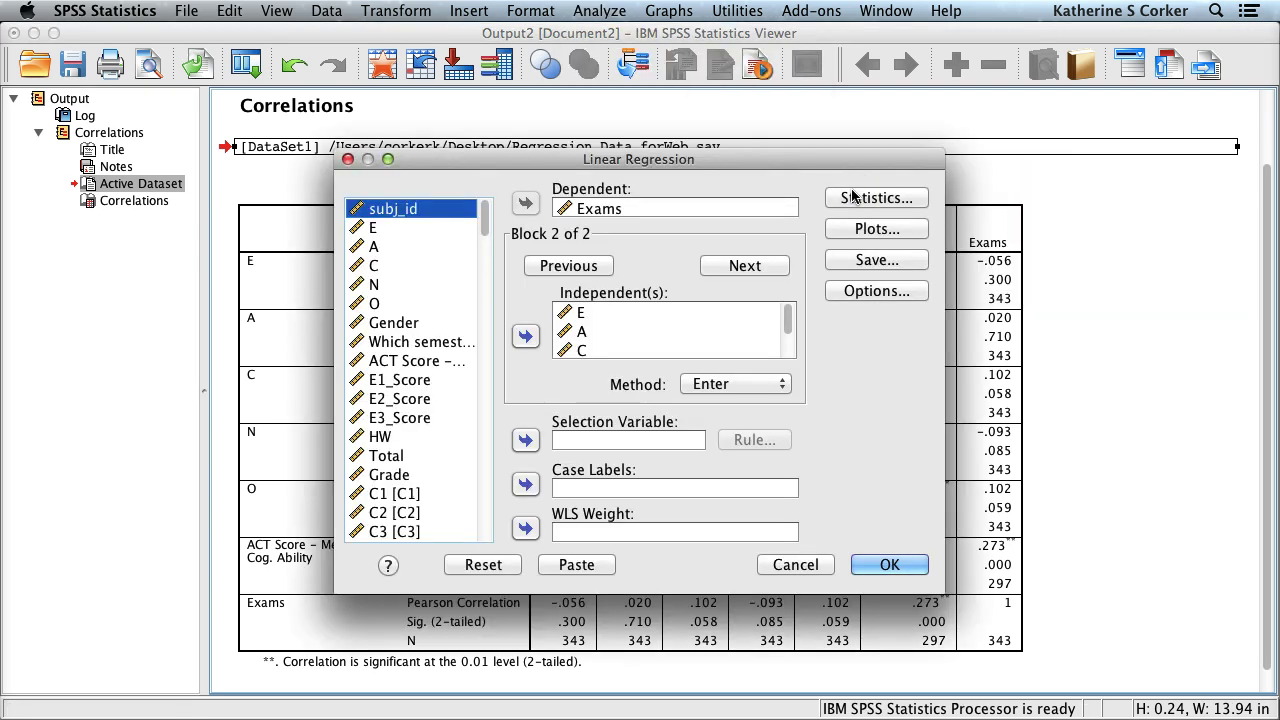
click(482, 565)
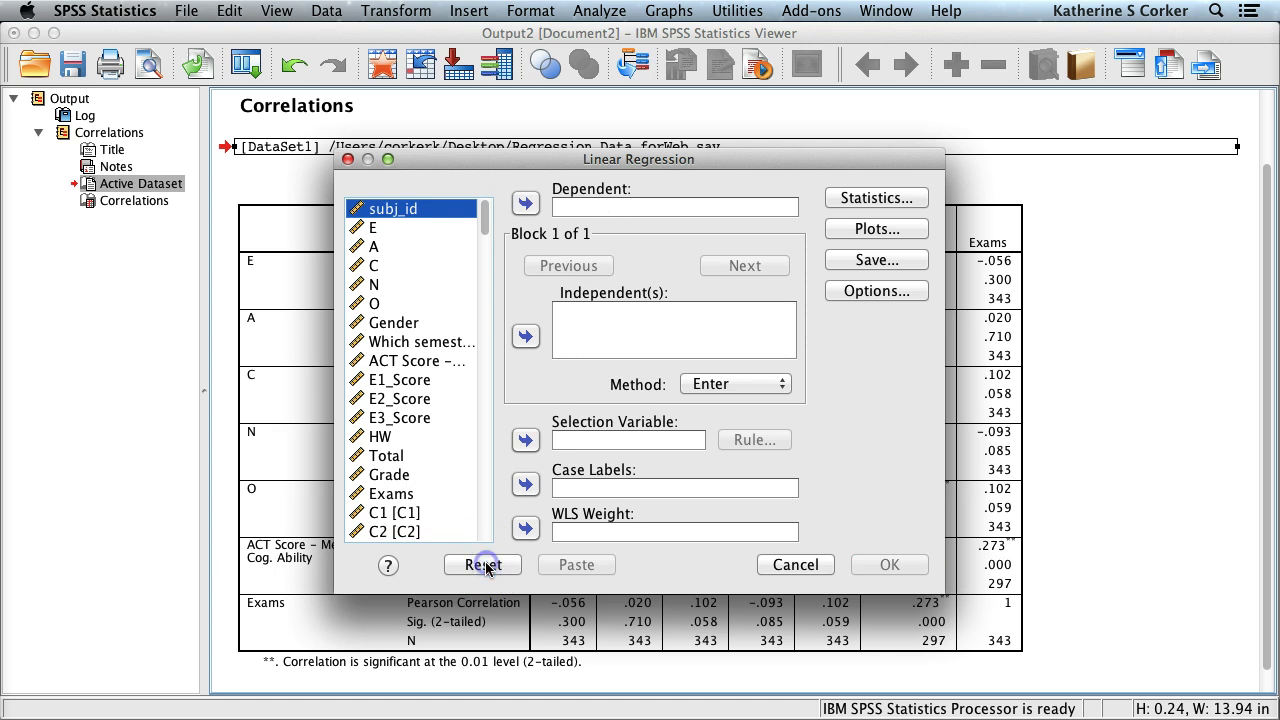
Assign Exams as the dependent variable and ACT Score as an independent variable of the regression
click(411, 494)
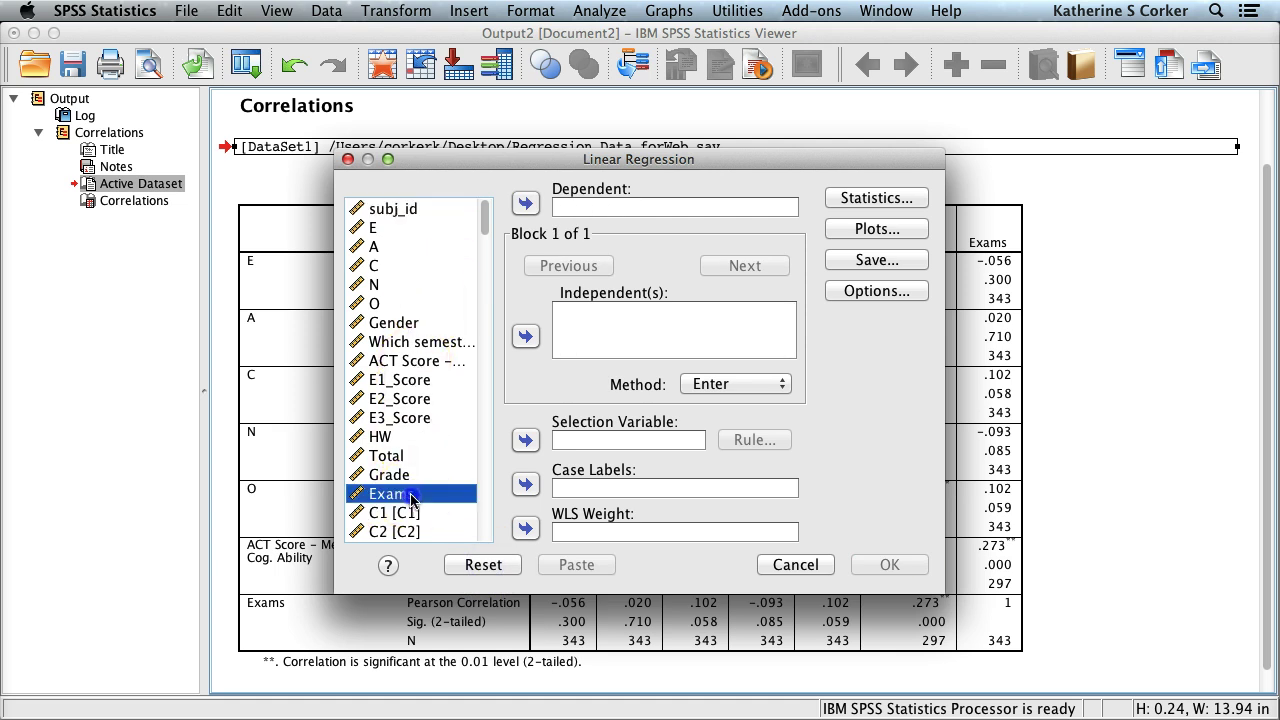
click(525, 204)
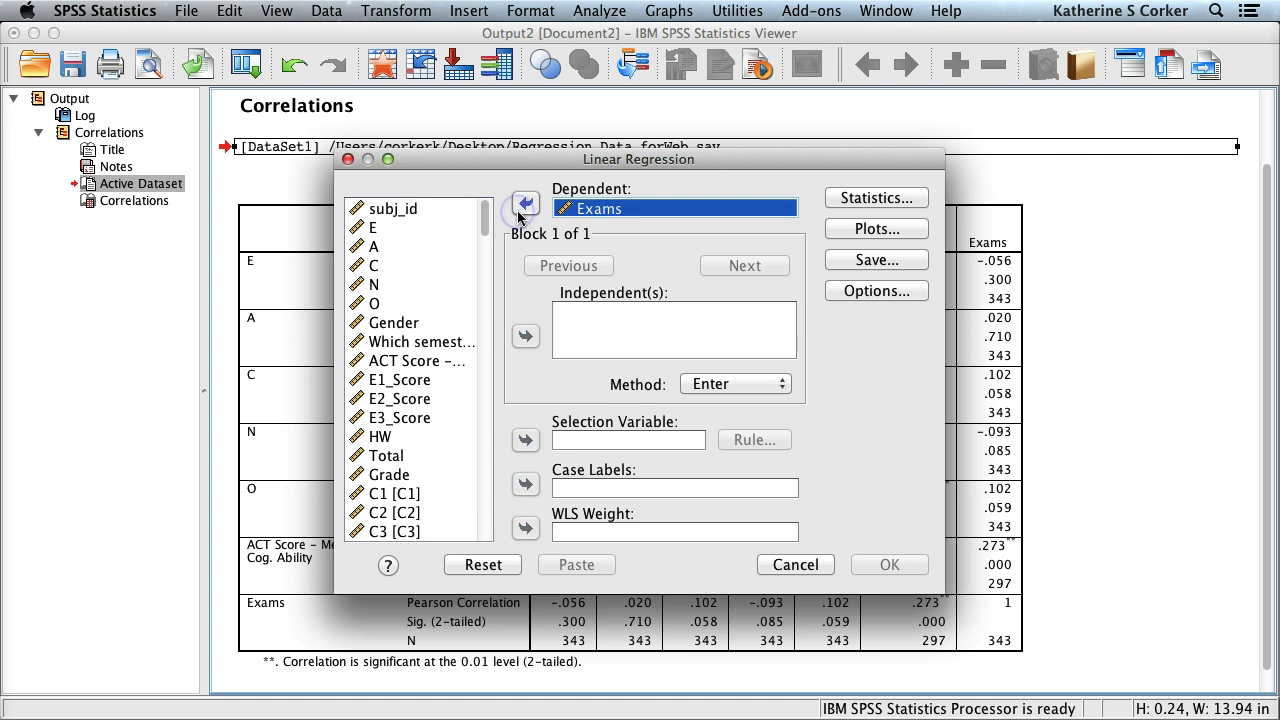
click(427, 362)
click(527, 340)
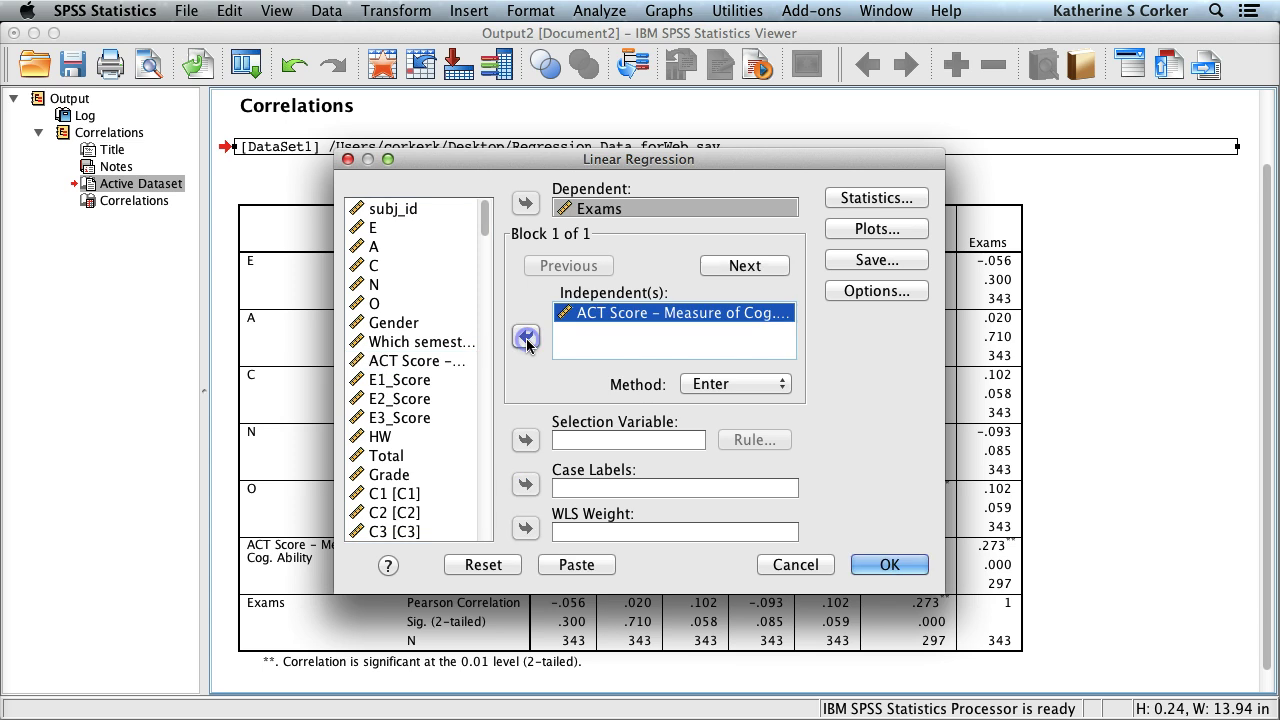
Add E, A, C, N and O as independent variables in the same block and run the regression
click(390, 229)
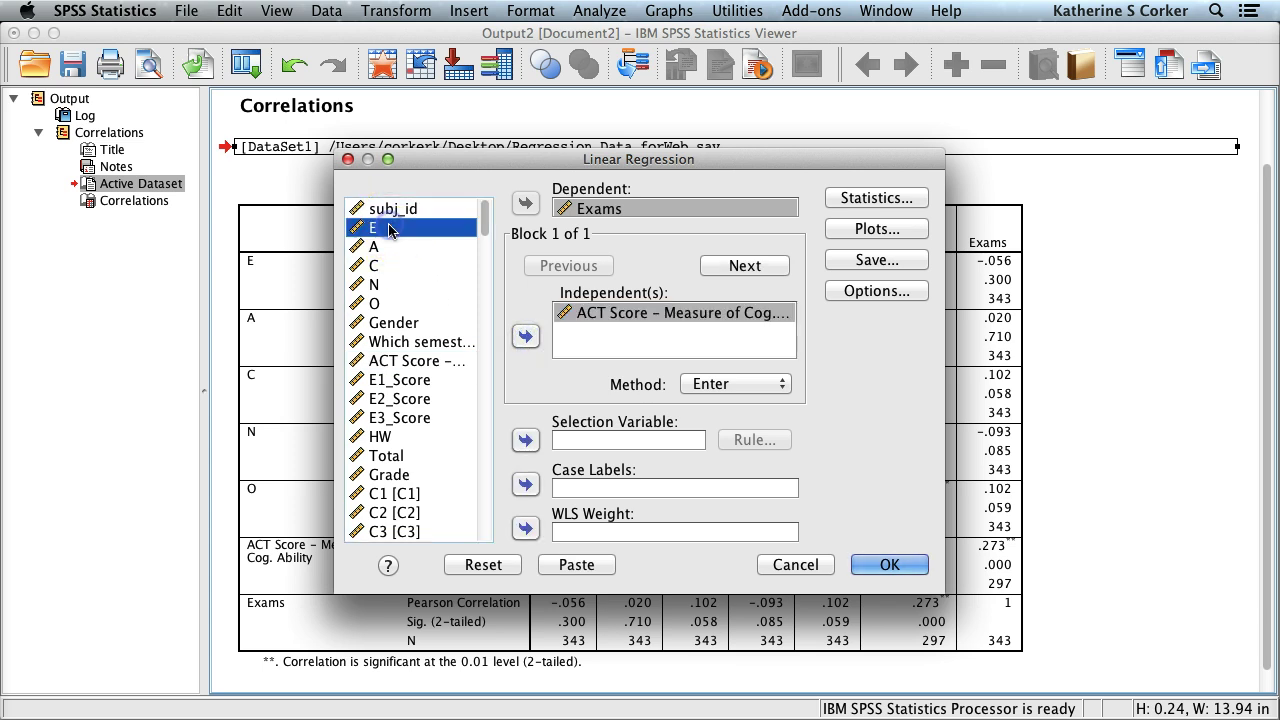
shift+click(376, 303)
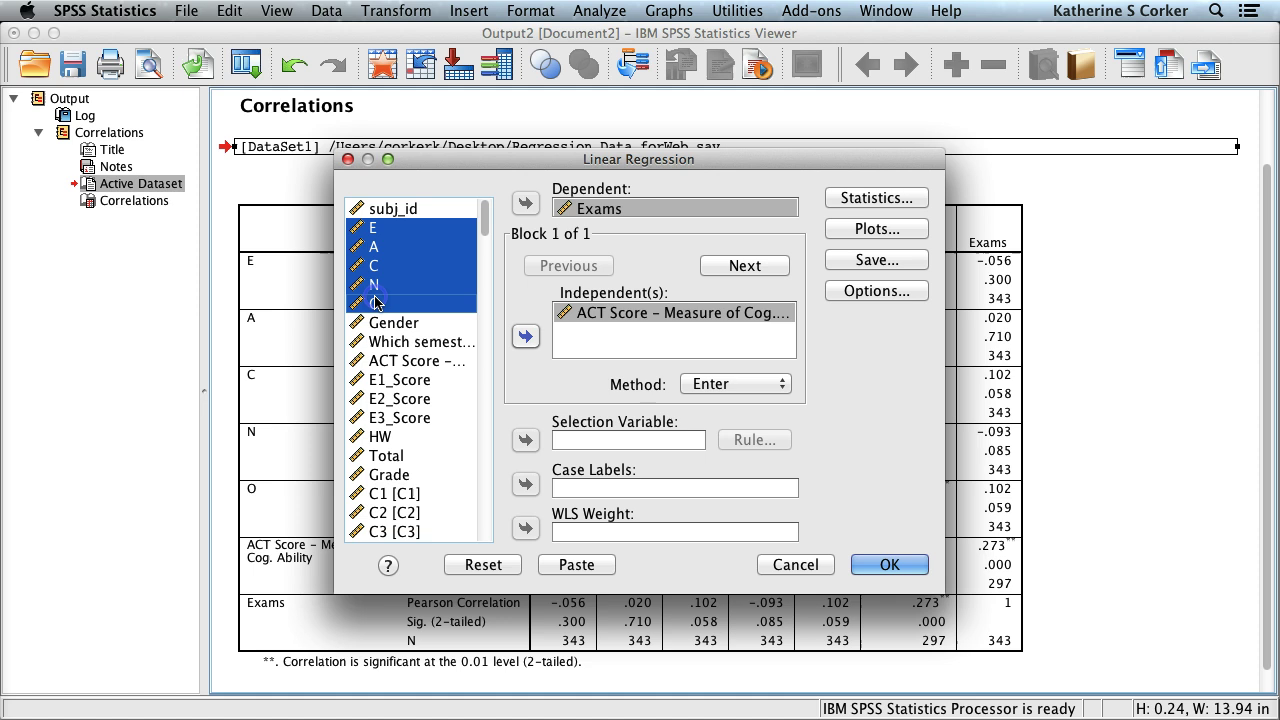
click(526, 337)
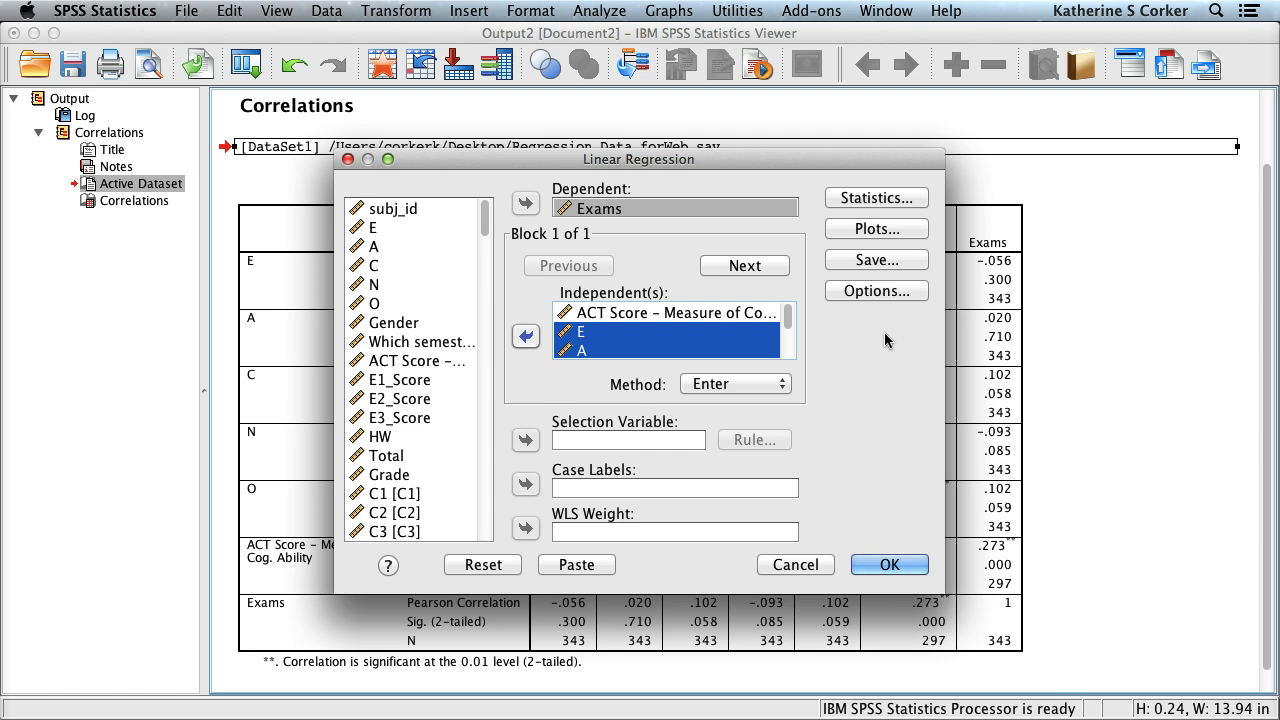
click(862, 568)
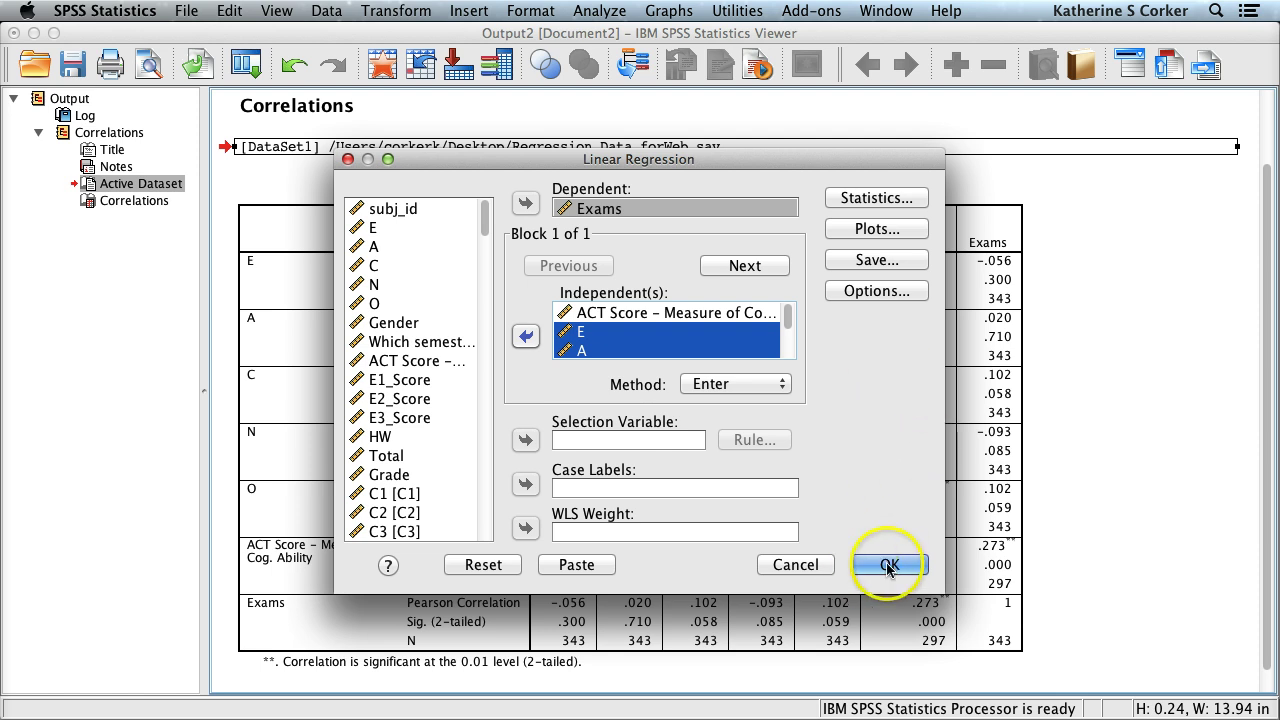
click(887, 566)
Examine the regression output's Model Summary, ANOVA and Coefficients tables for model fit and the significance of each predictor
click(1165, 623)
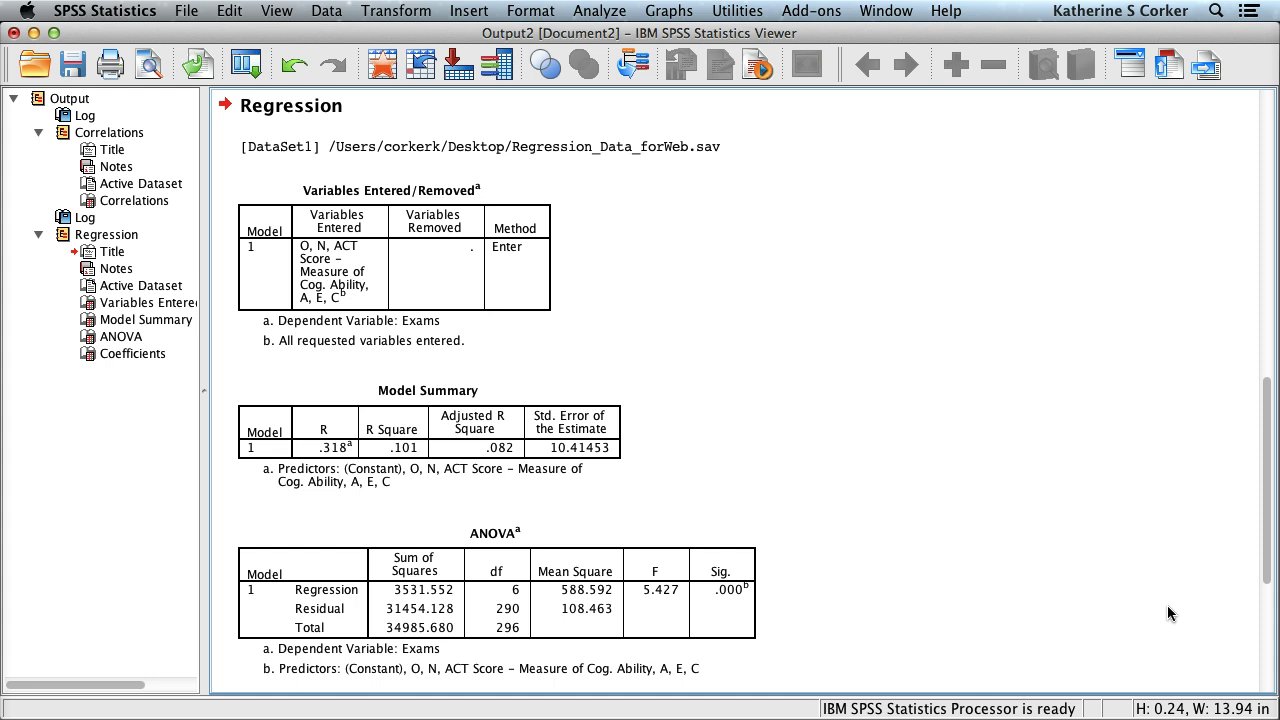
scroll(1167, 593, down, 1)
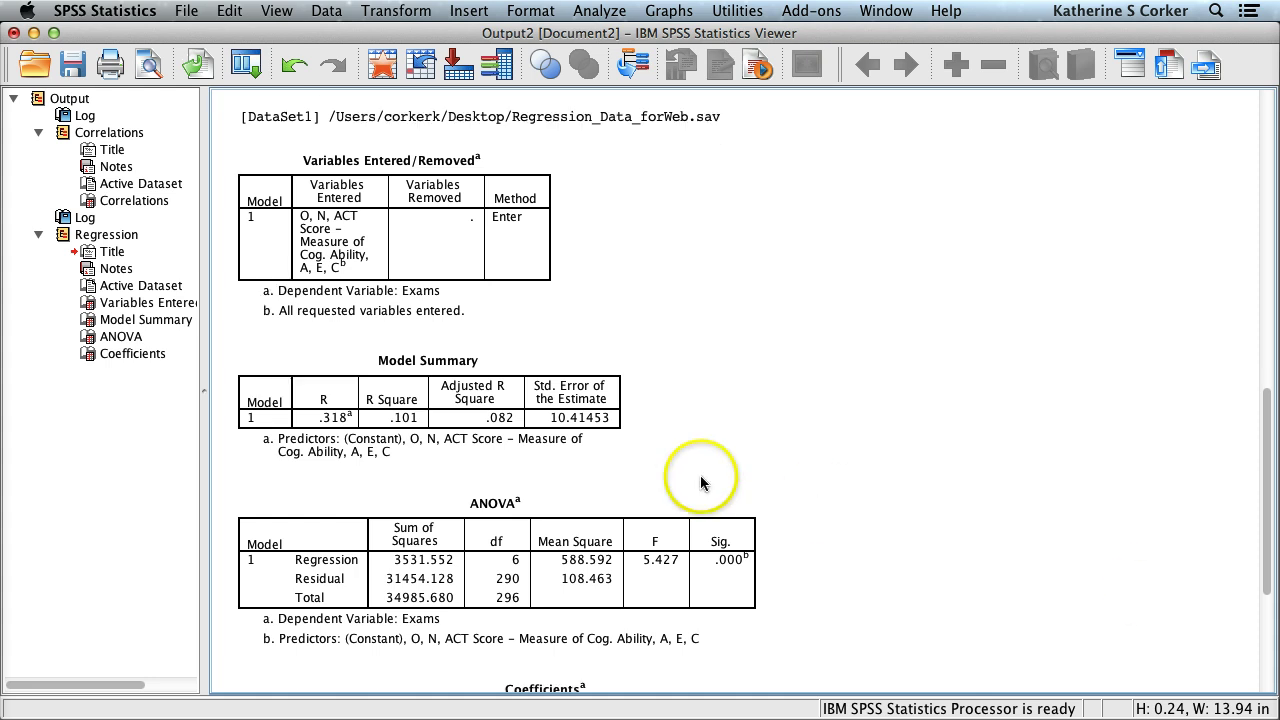
click(294, 441)
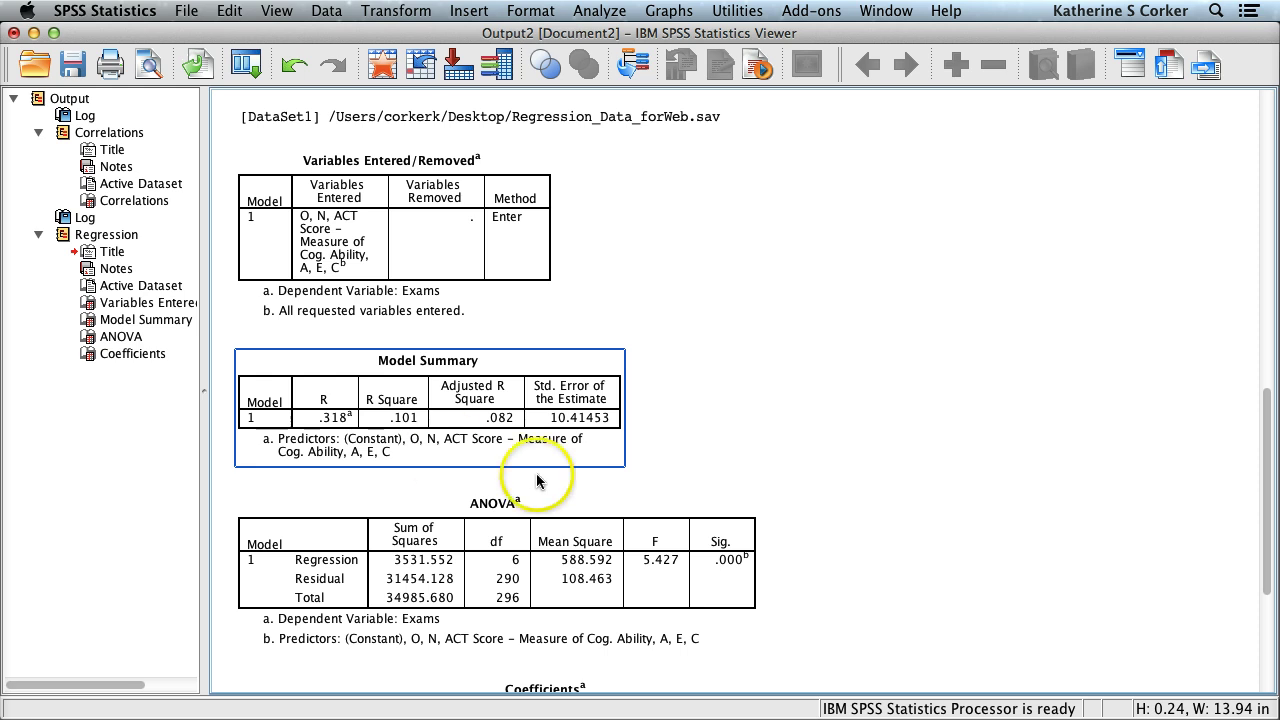
click(627, 479)
click(835, 488)
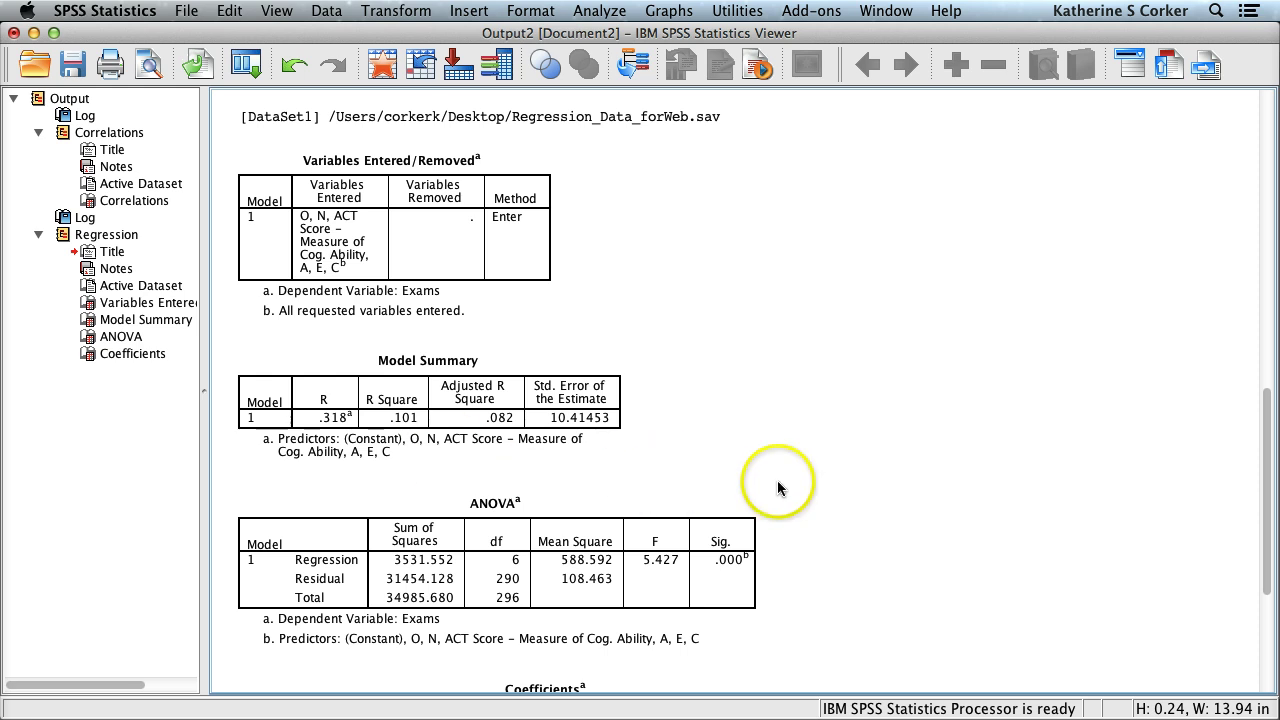
scroll(835, 490, down, 5)
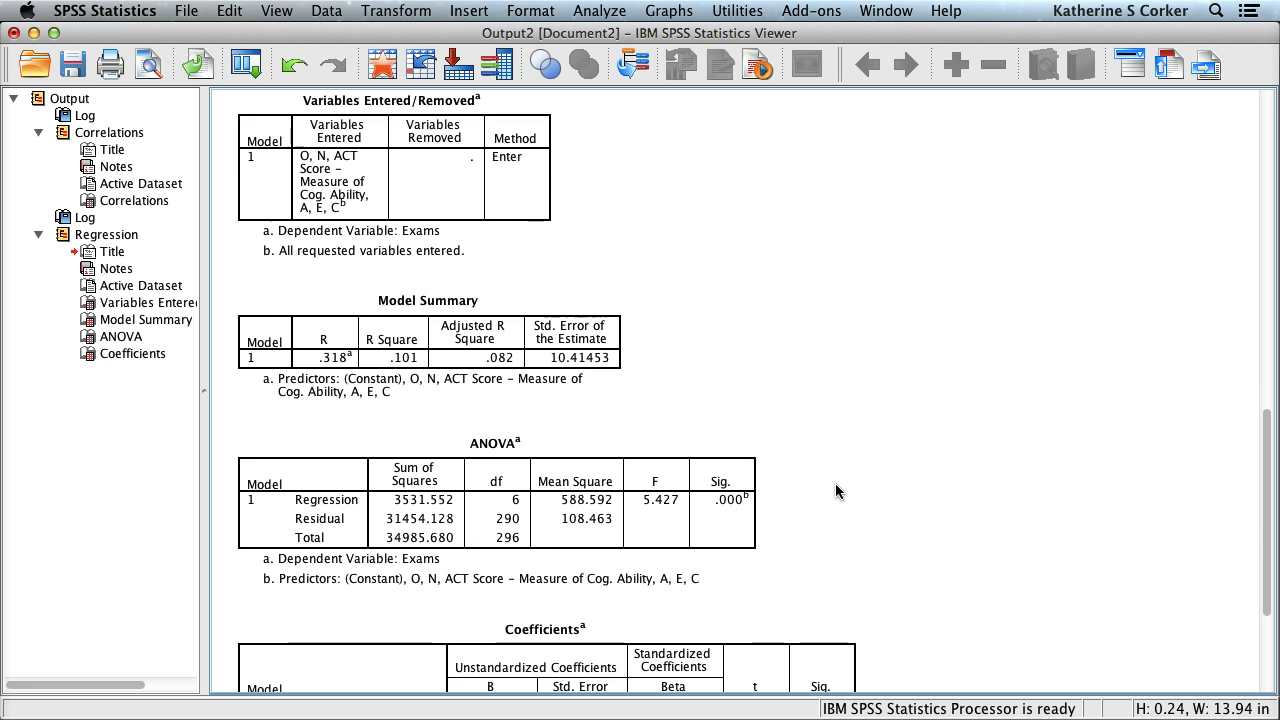
click(836, 489)
click(755, 340)
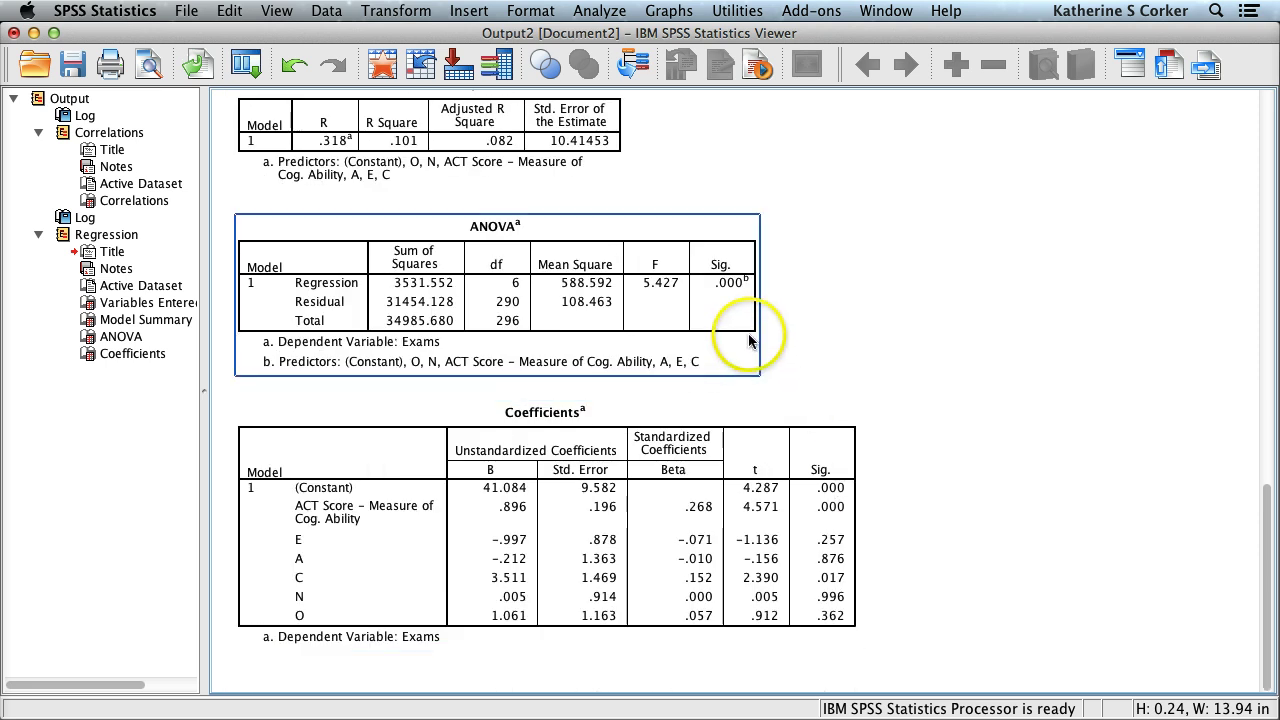
Check the overall F test in the ANOVA table and compare each predictor's B, Beta, t and Sig. entries in the Coefficients table
click(808, 321)
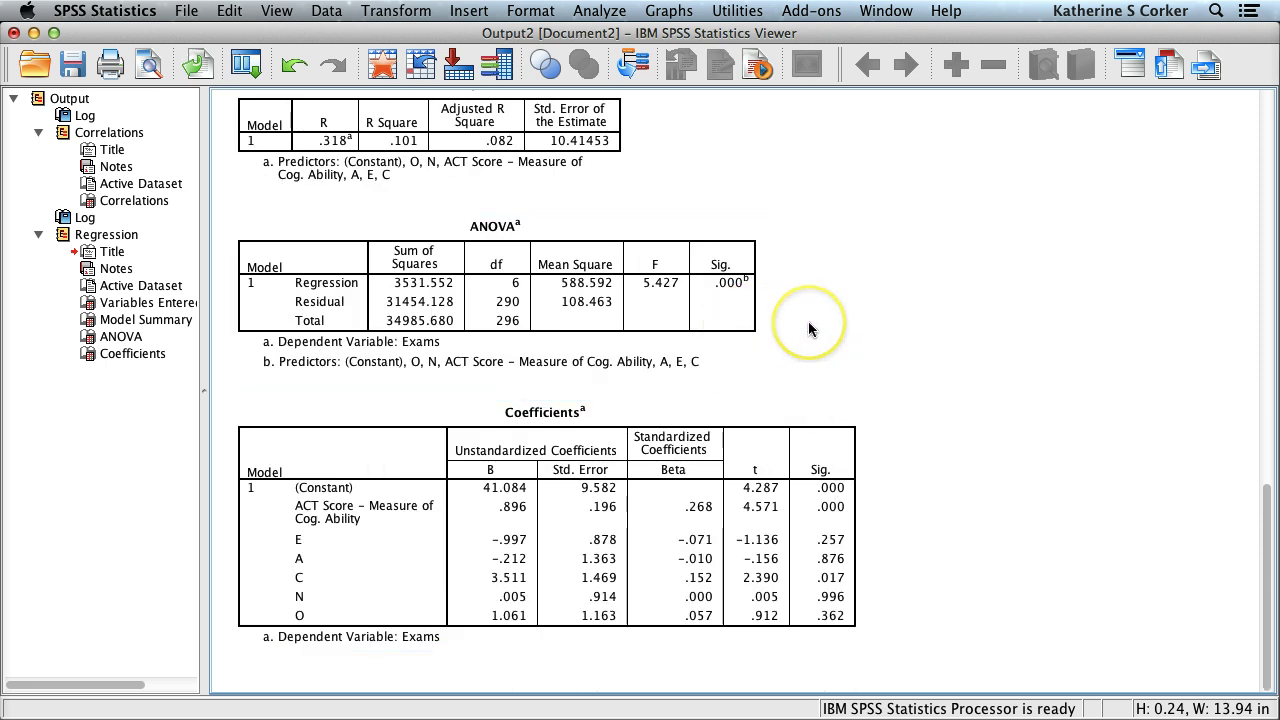
click(741, 302)
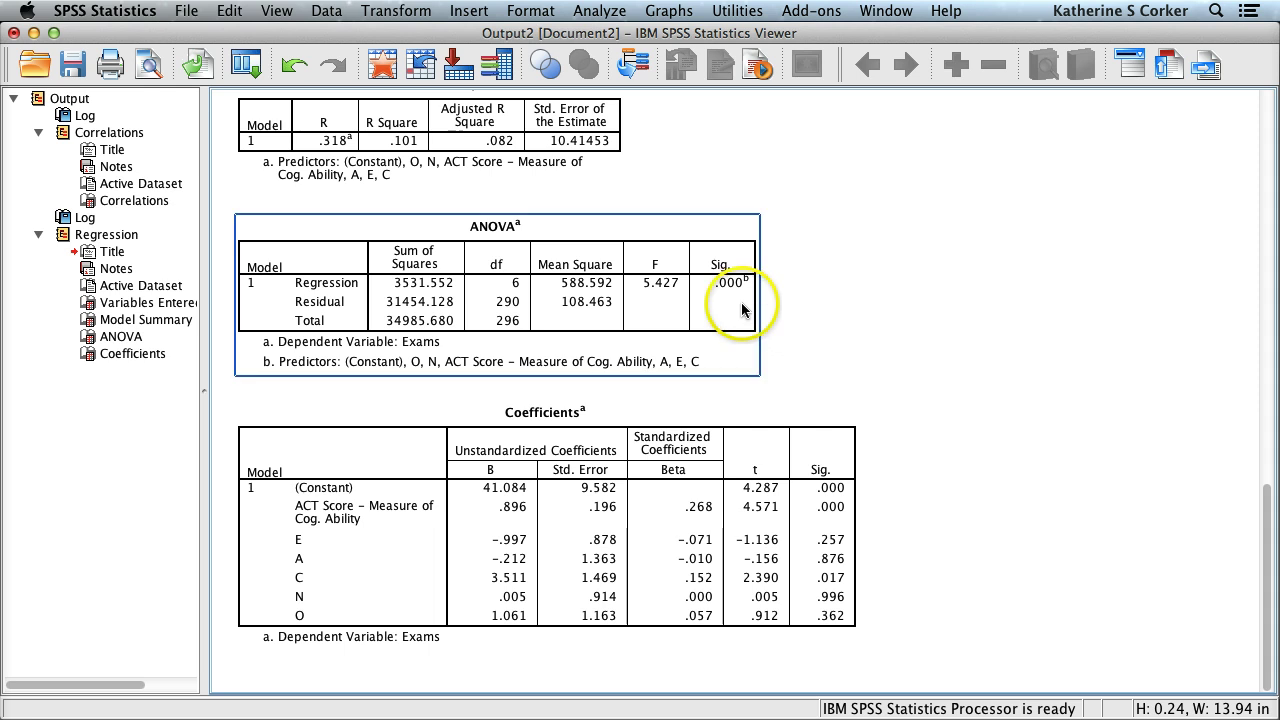
click(786, 316)
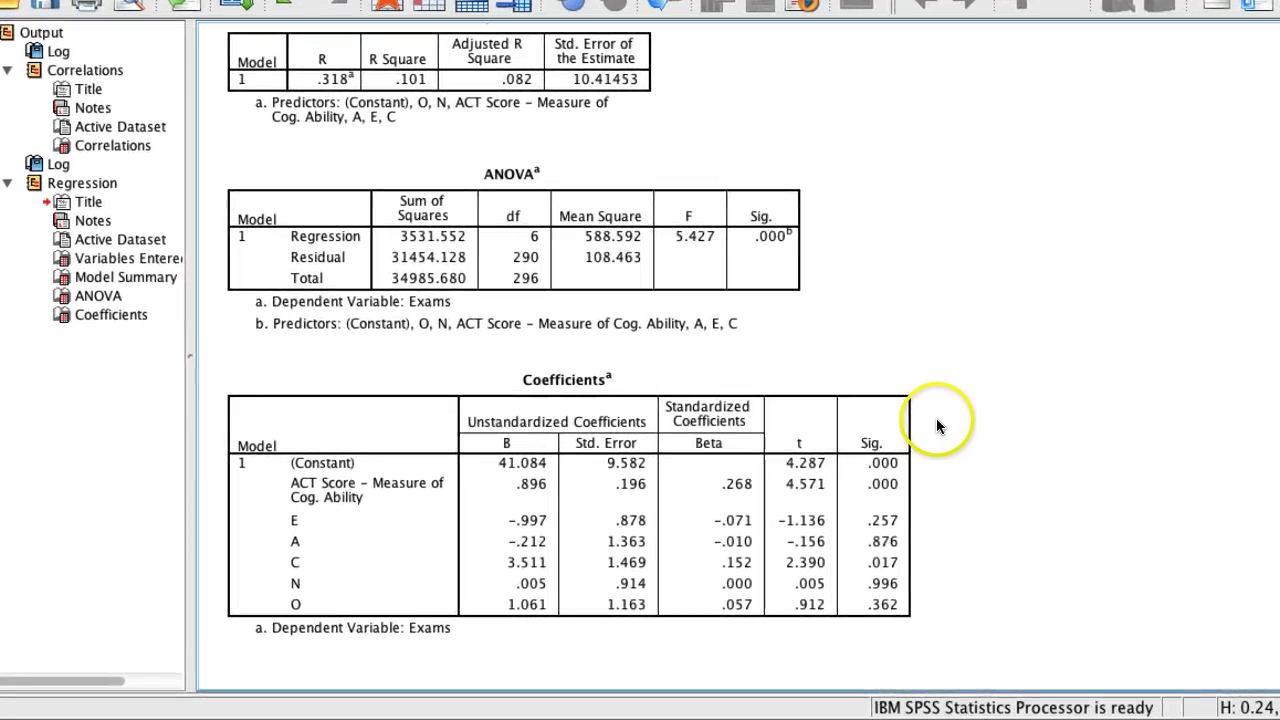
click(992, 385)
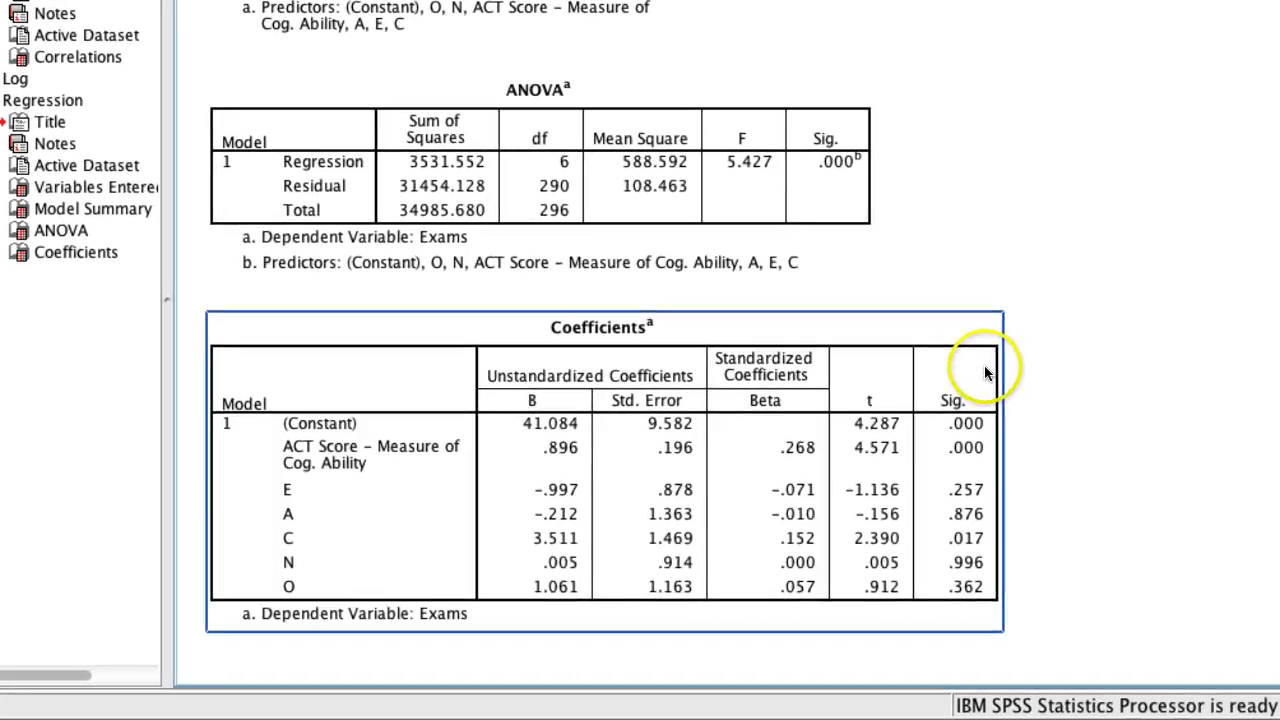
click(1018, 384)
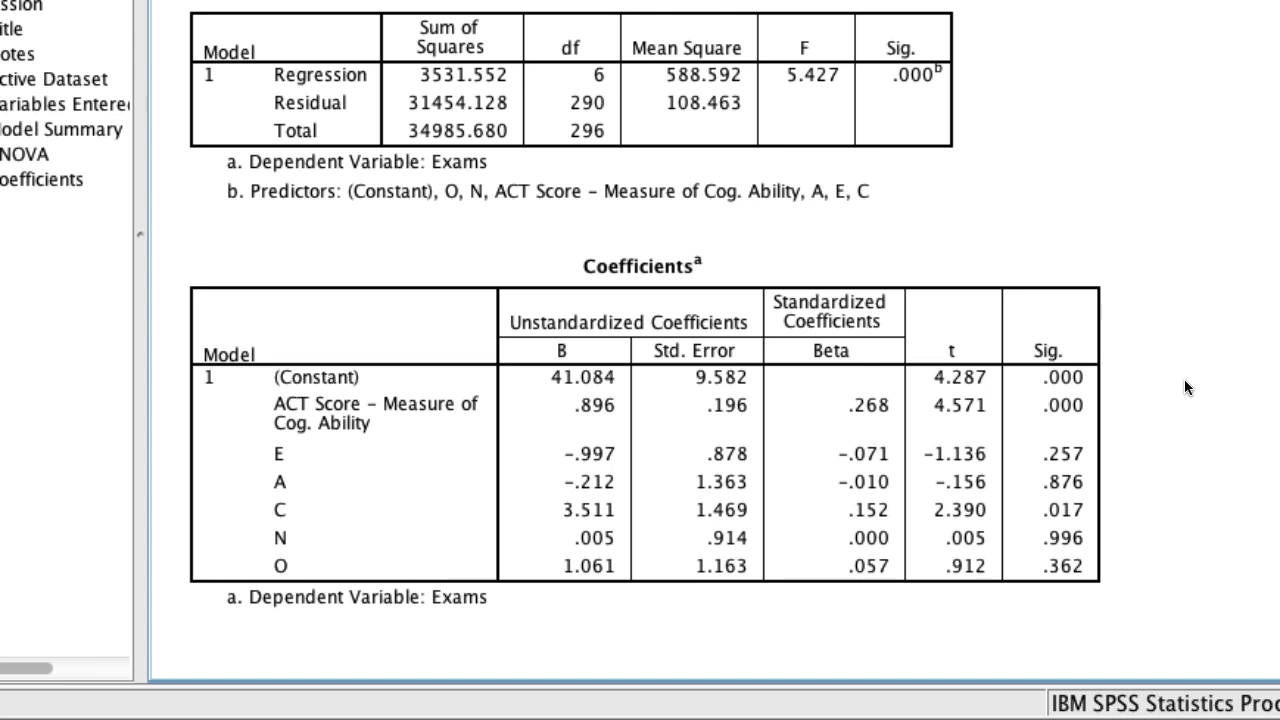
click(1092, 418)
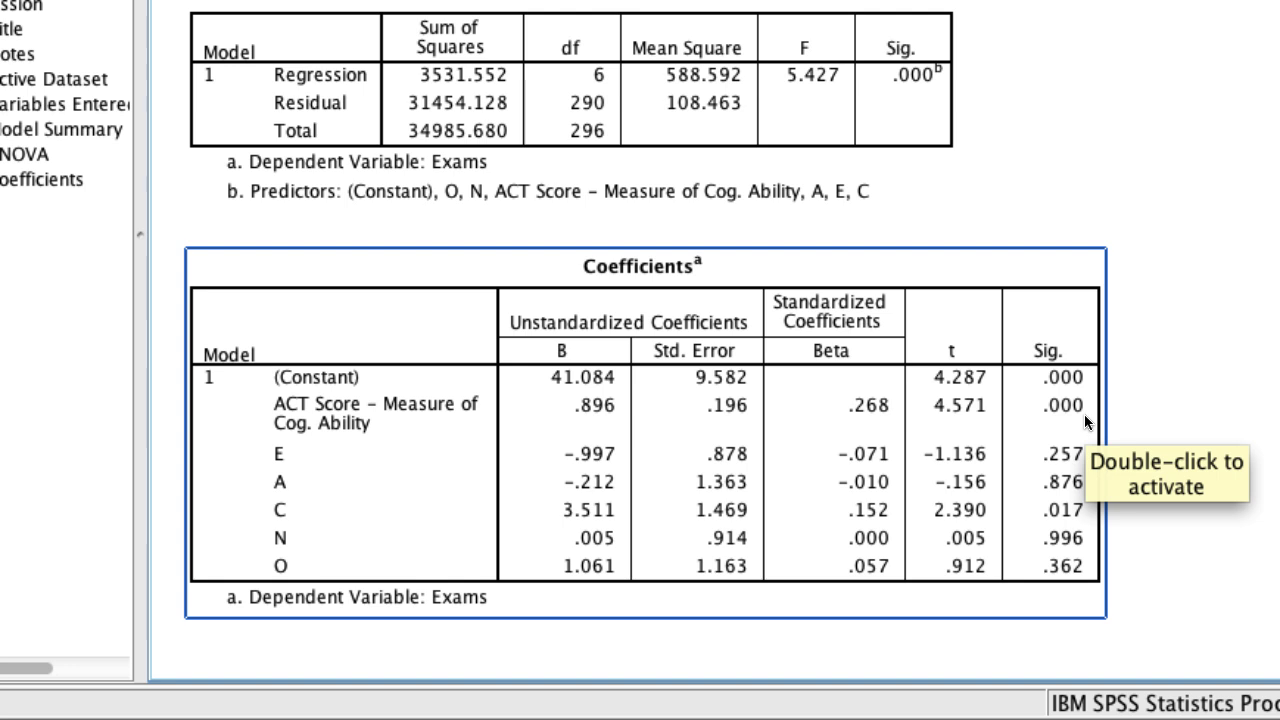
click(1237, 408)
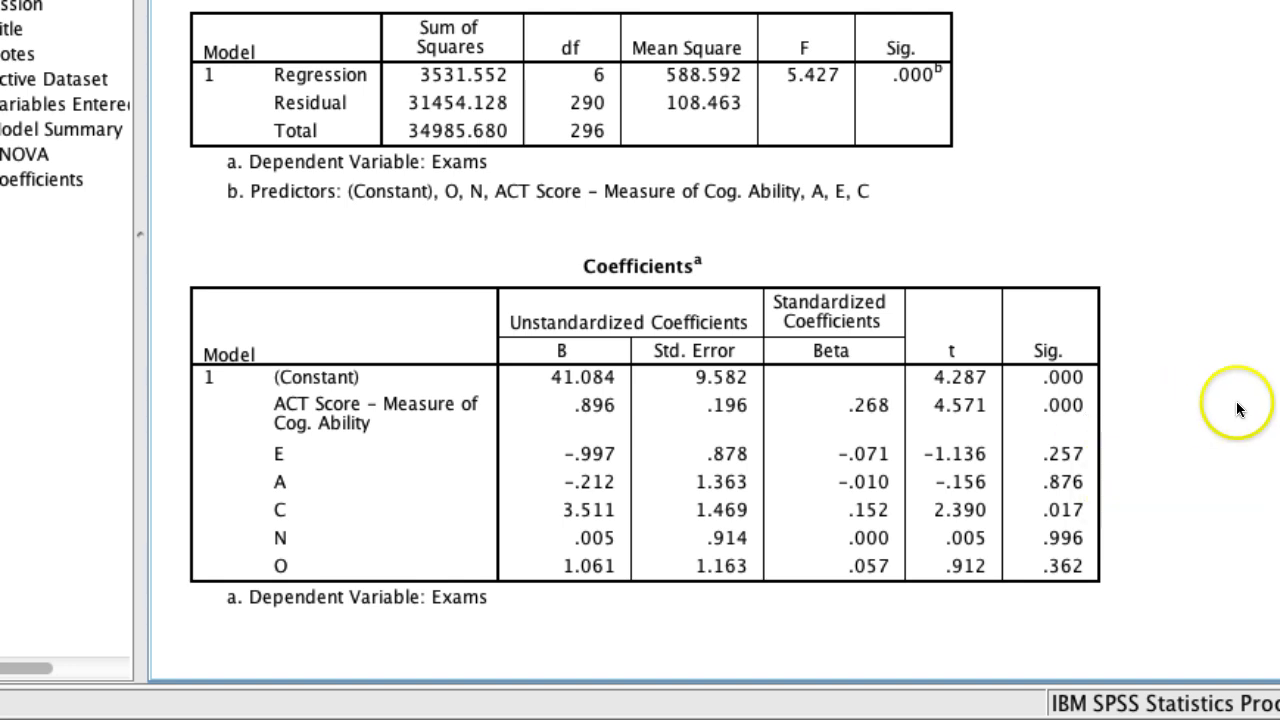
click(1043, 443)
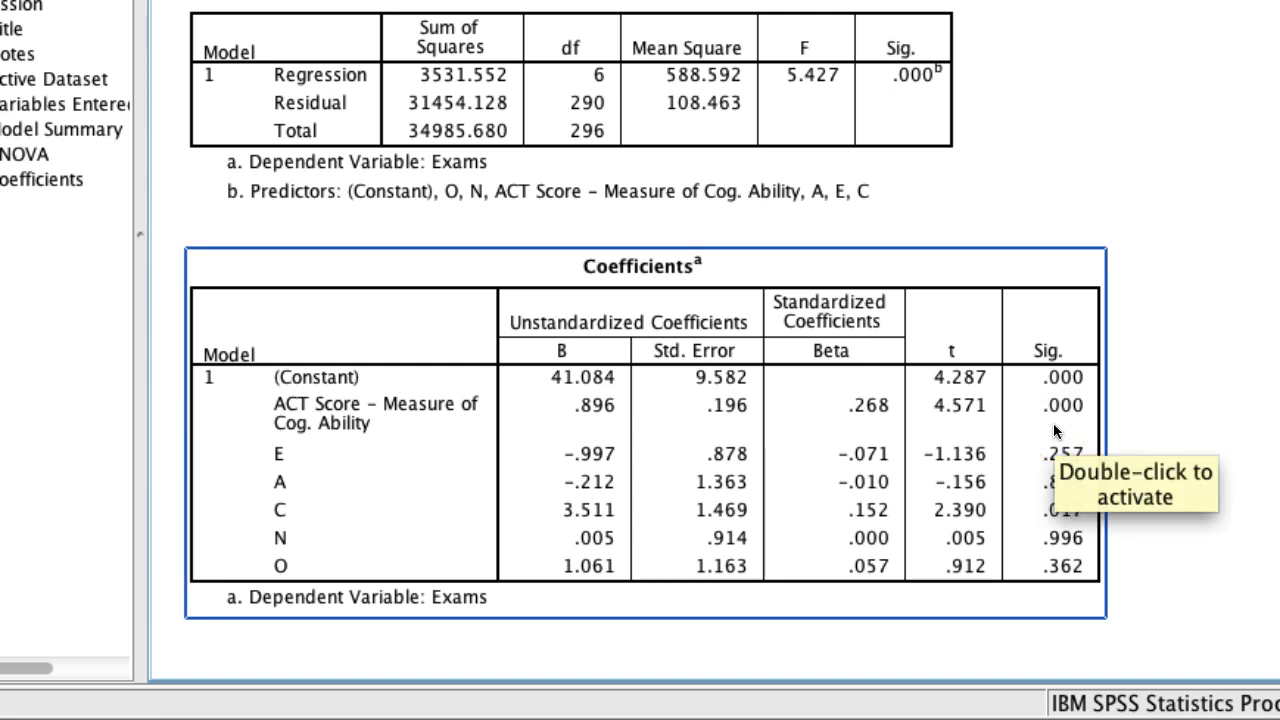
click(1160, 430)
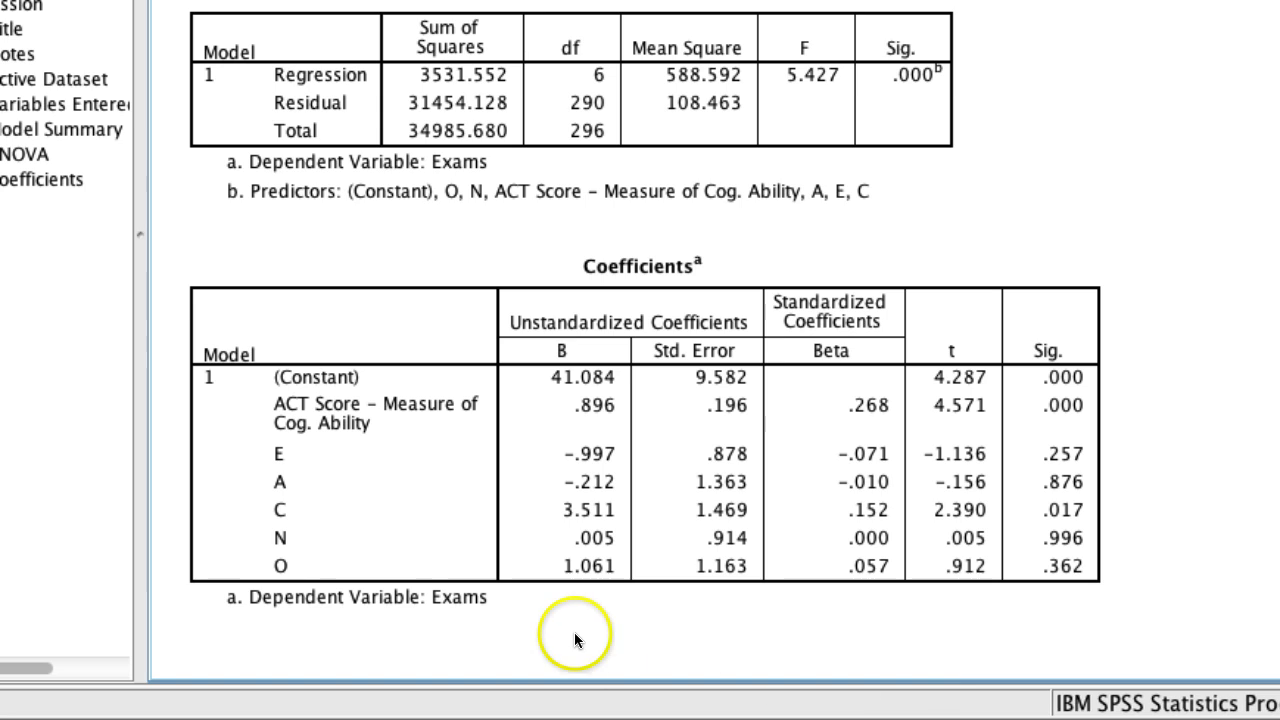
click(350, 538)
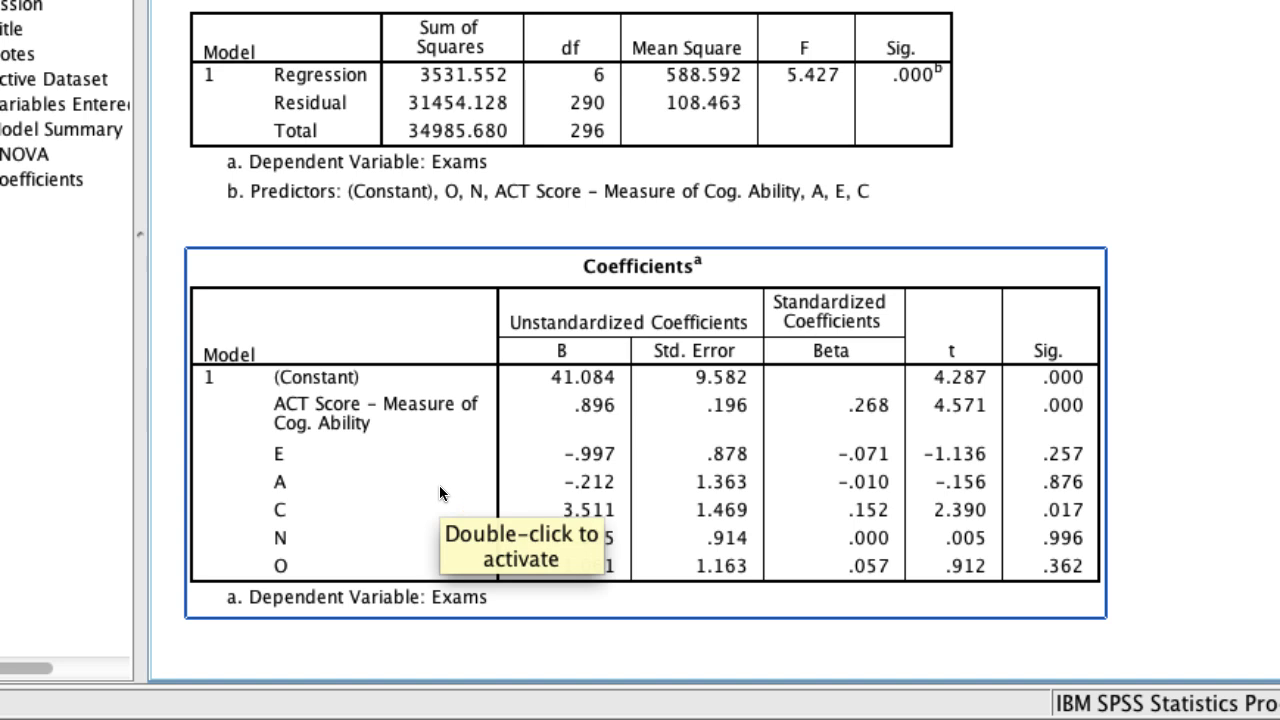
click(85, 527)
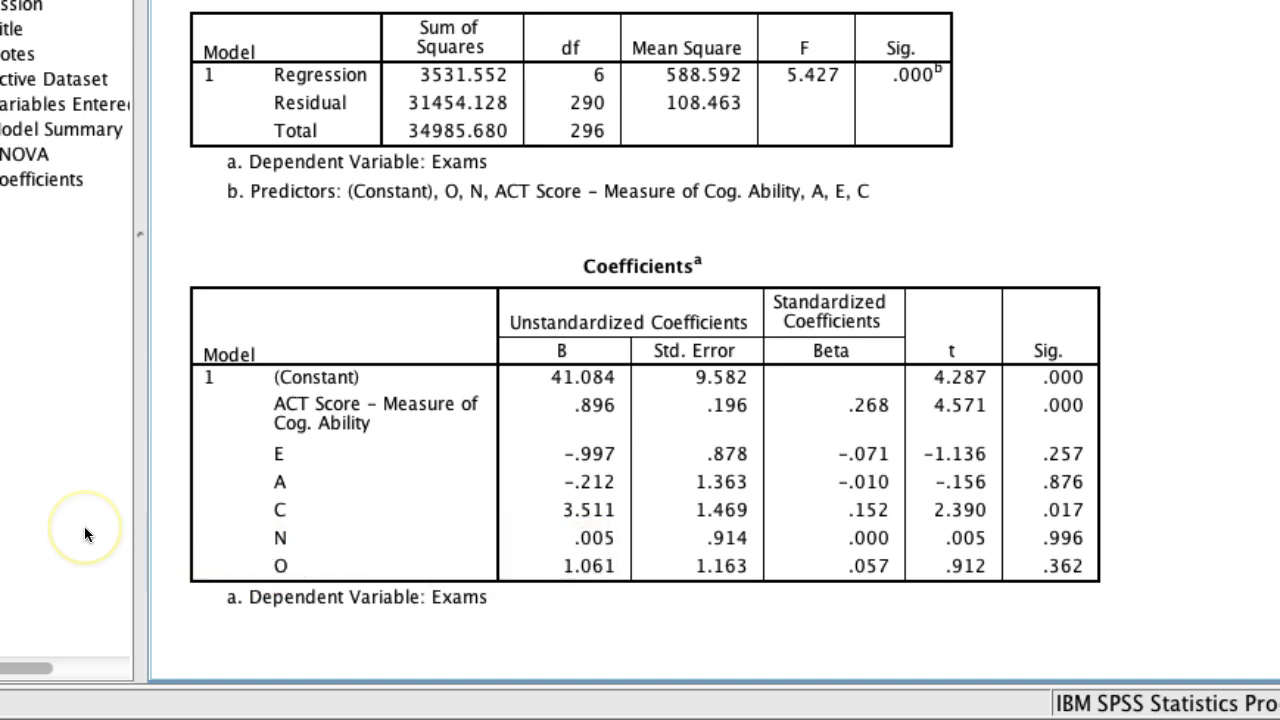